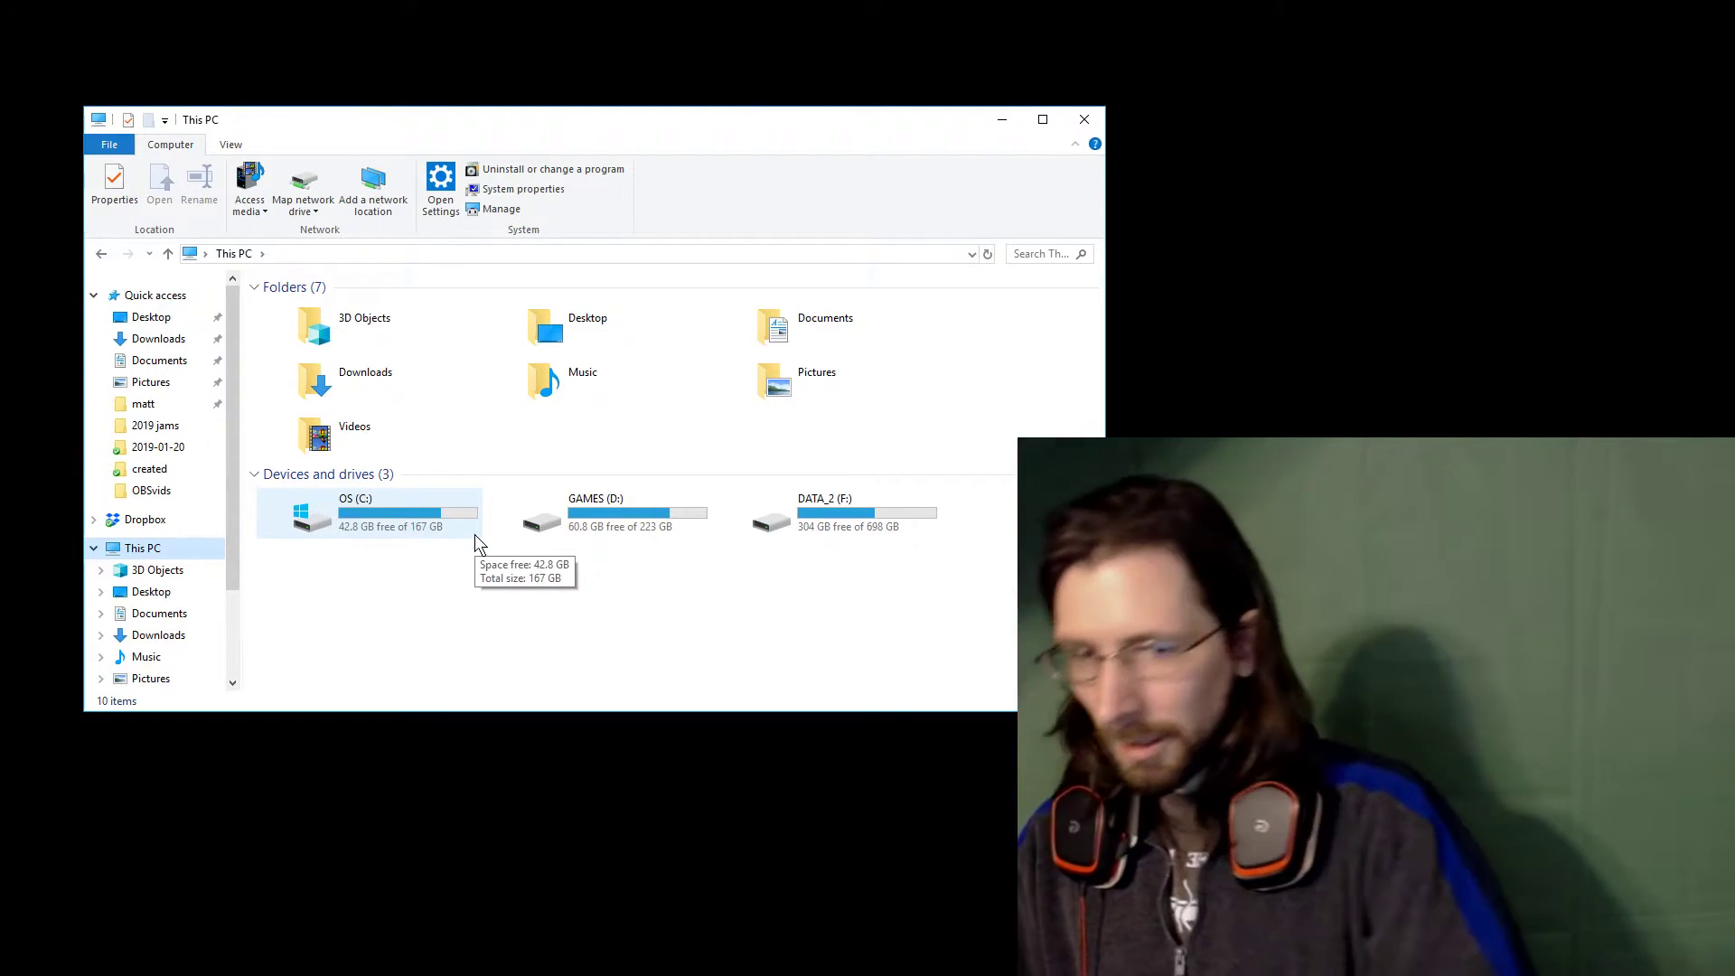
Select the GAMES (D:), OS (C:) and DATA_2 (F:) drives in turn, then clear the selection
click(424, 493)
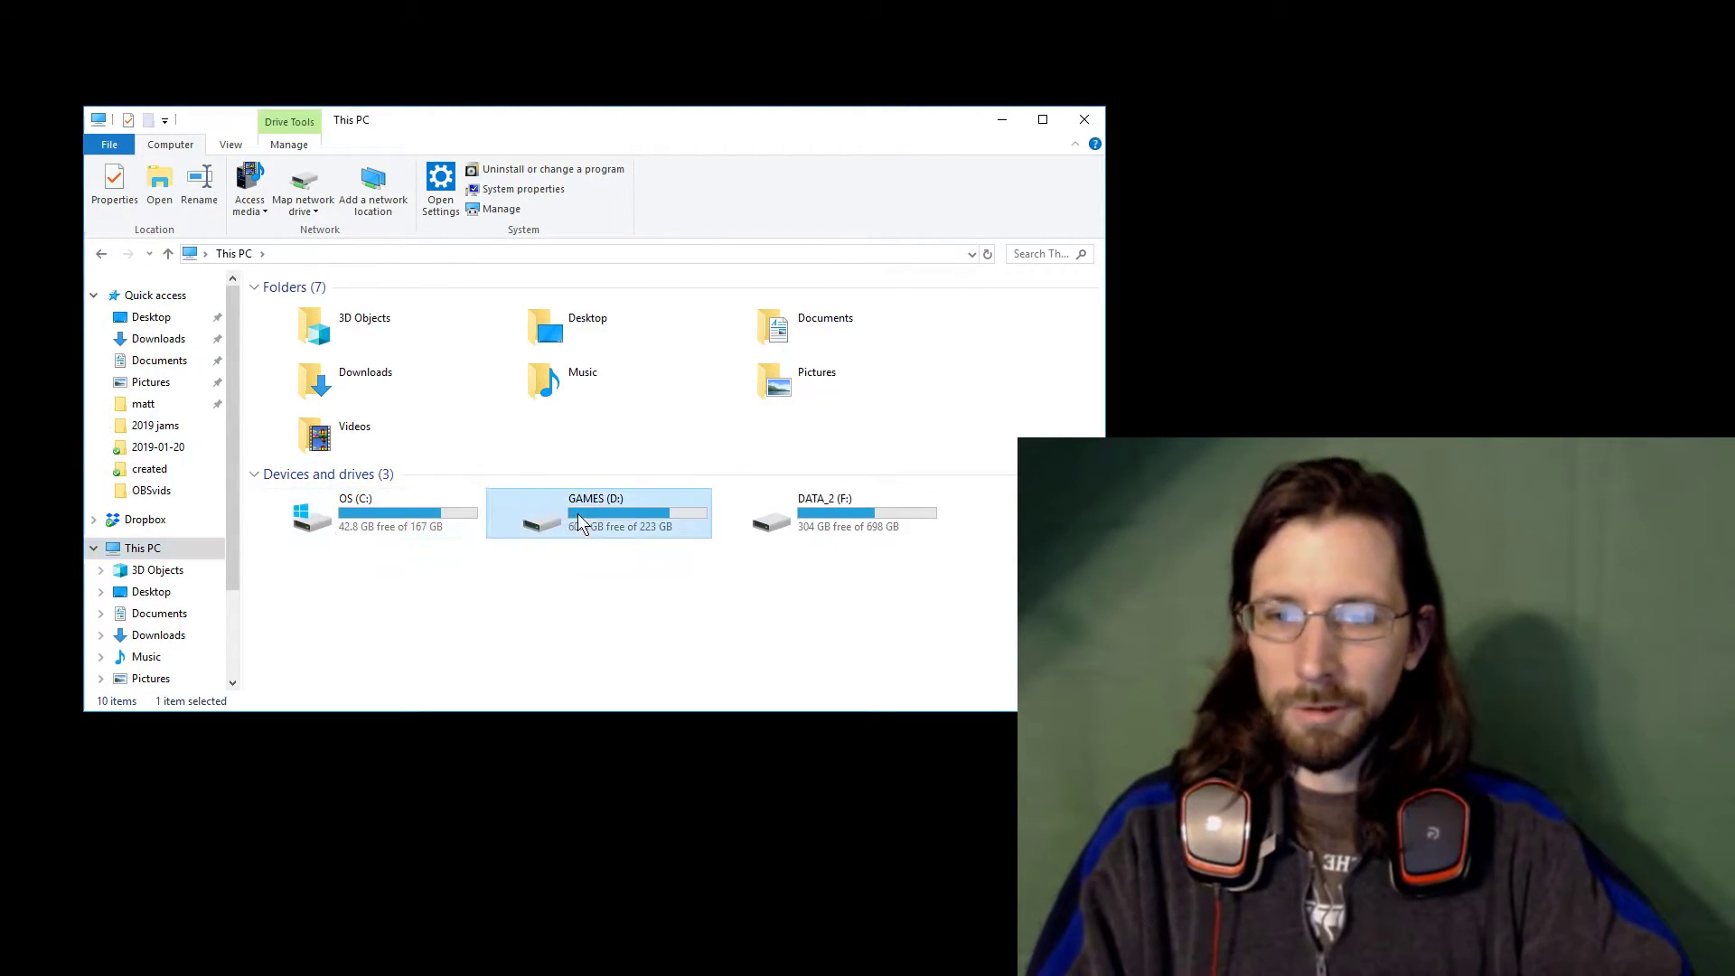
click(643, 510)
click(451, 528)
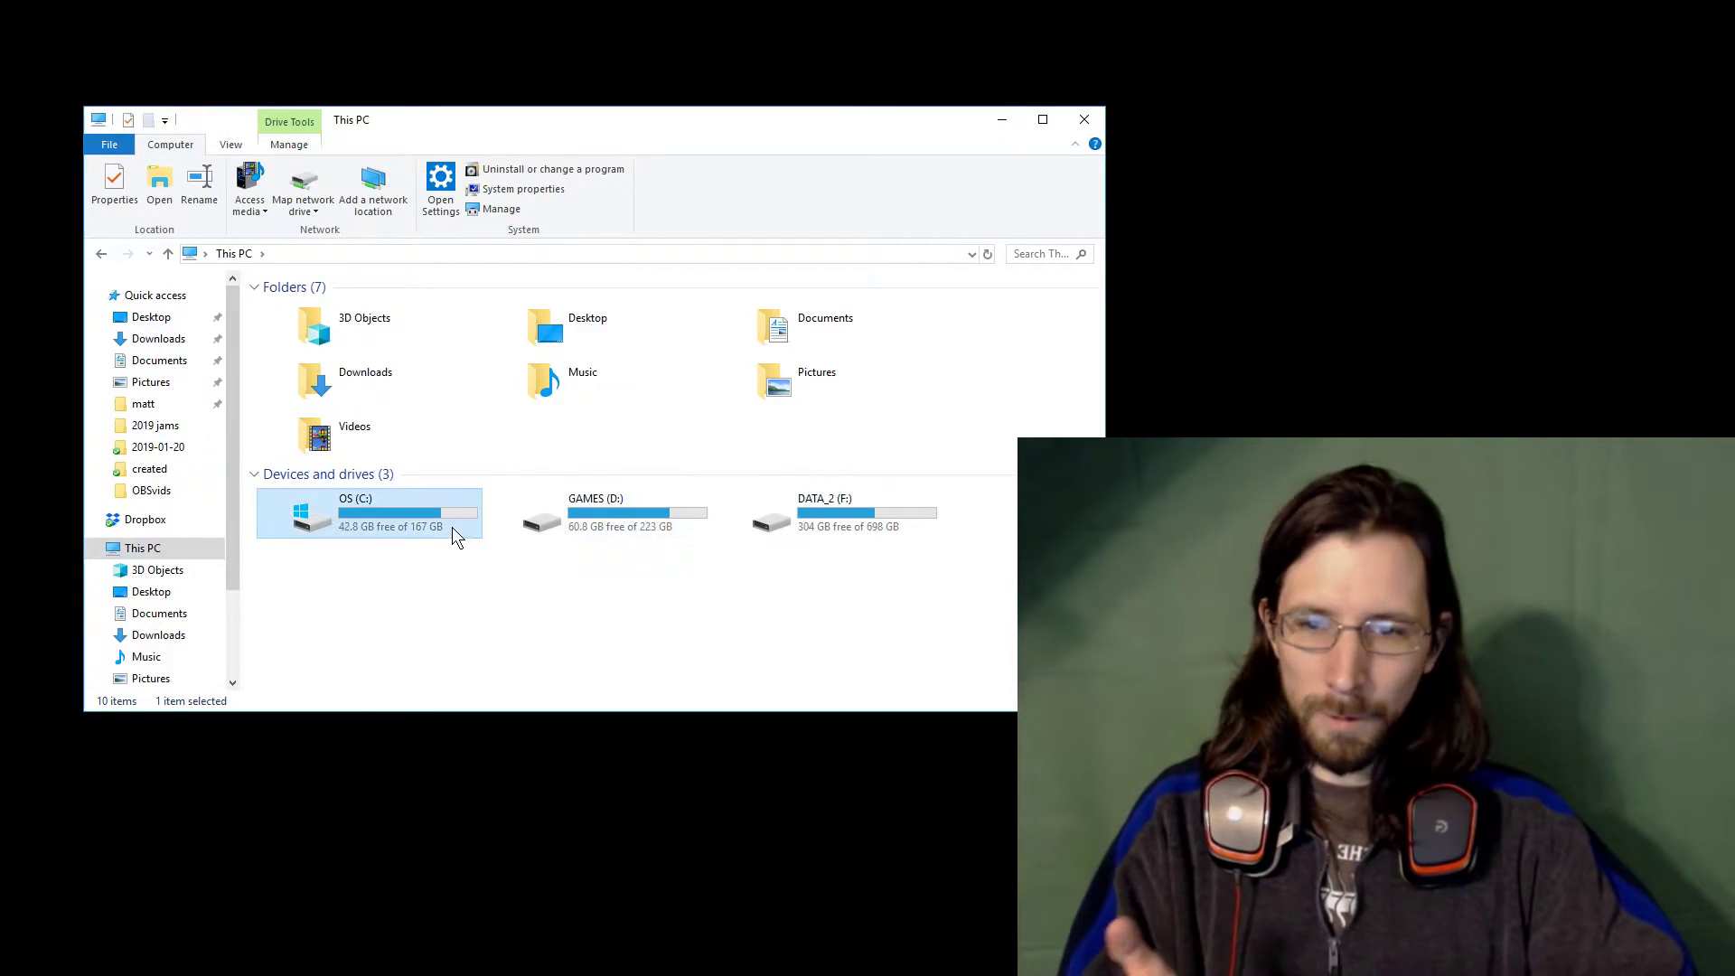
click(633, 522)
click(725, 520)
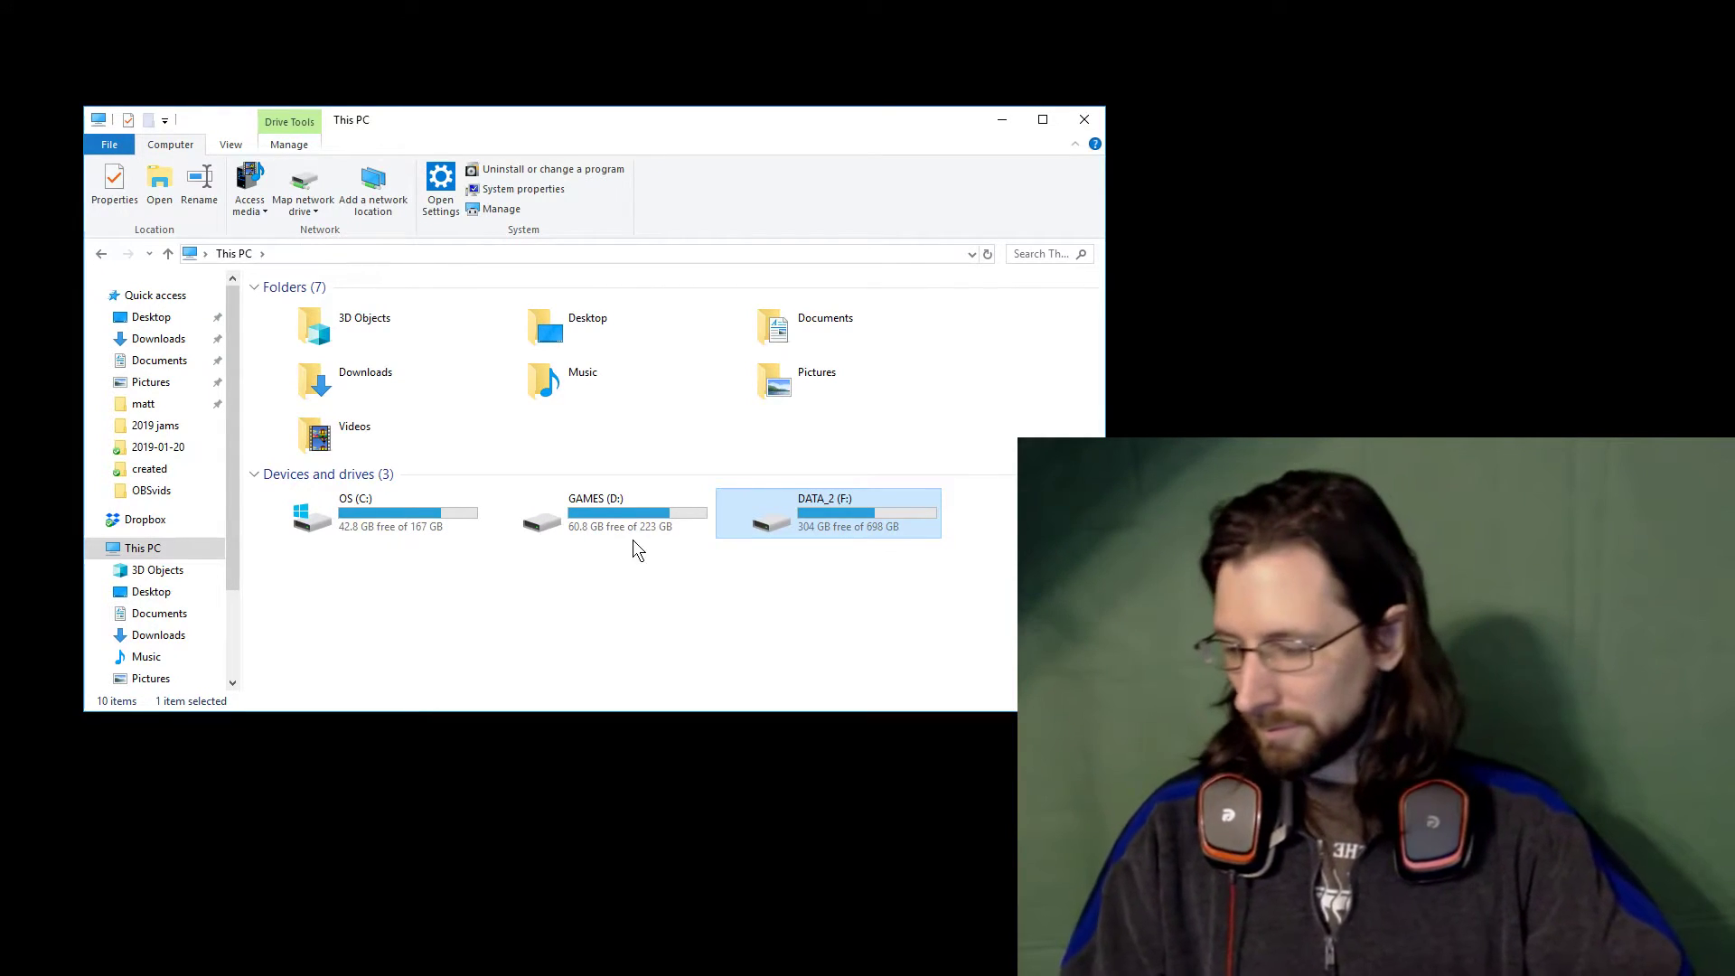
click(602, 598)
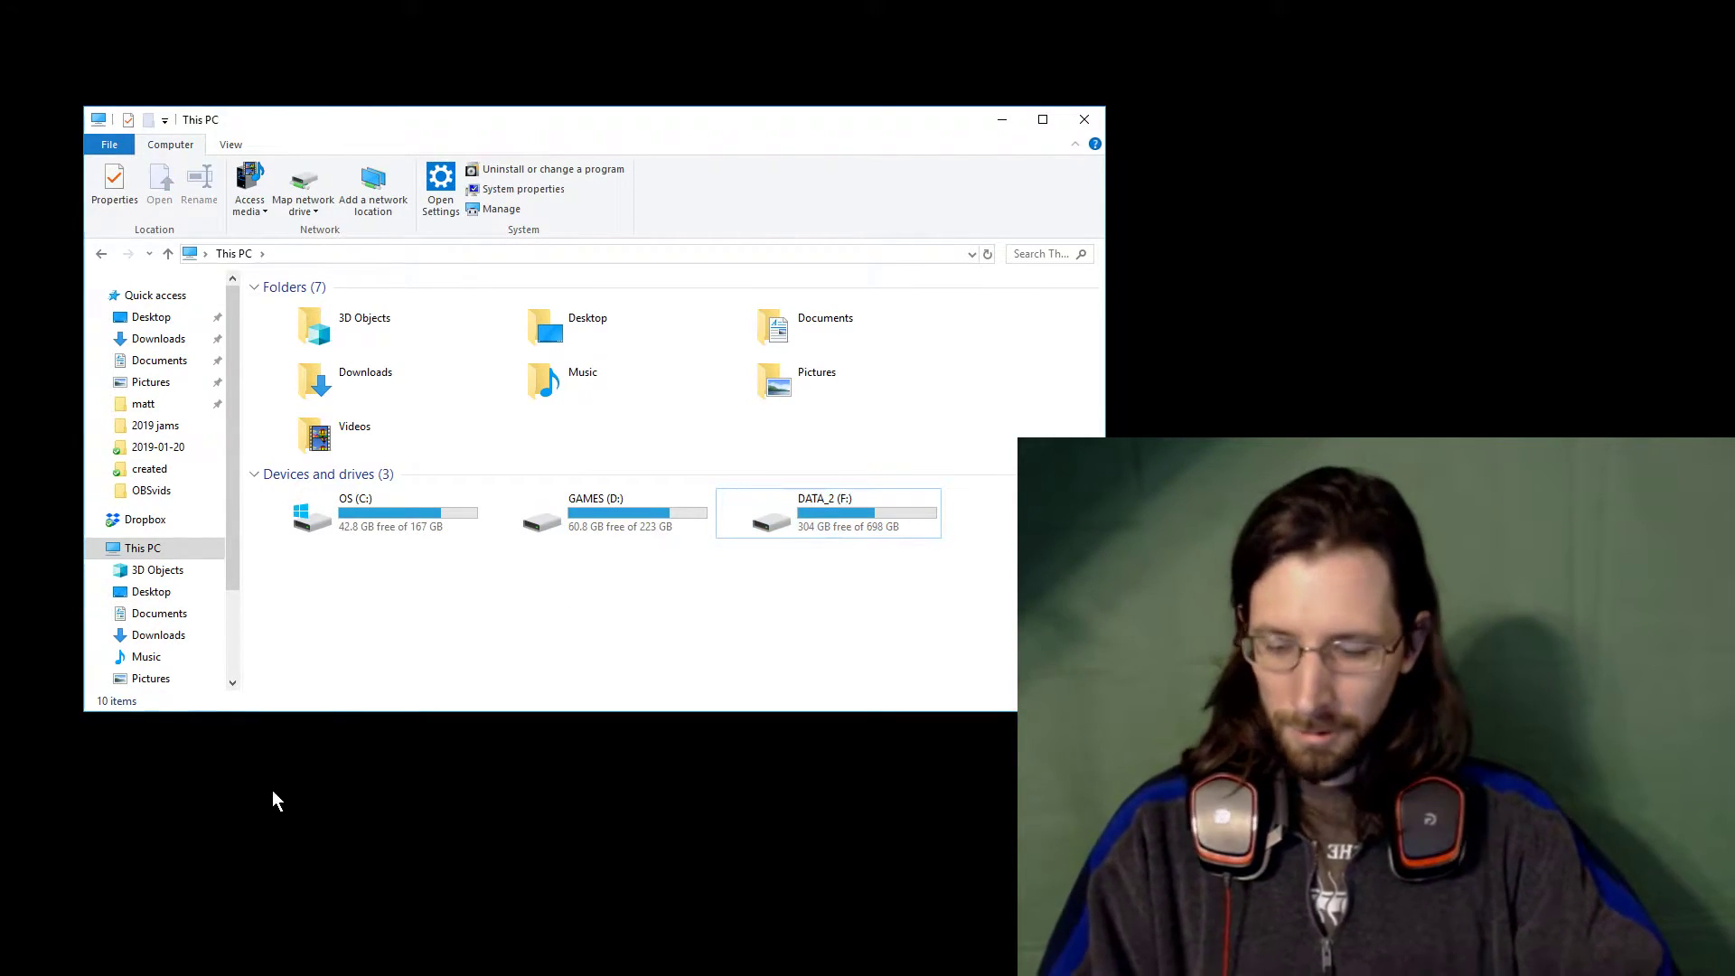
click(468, 848)
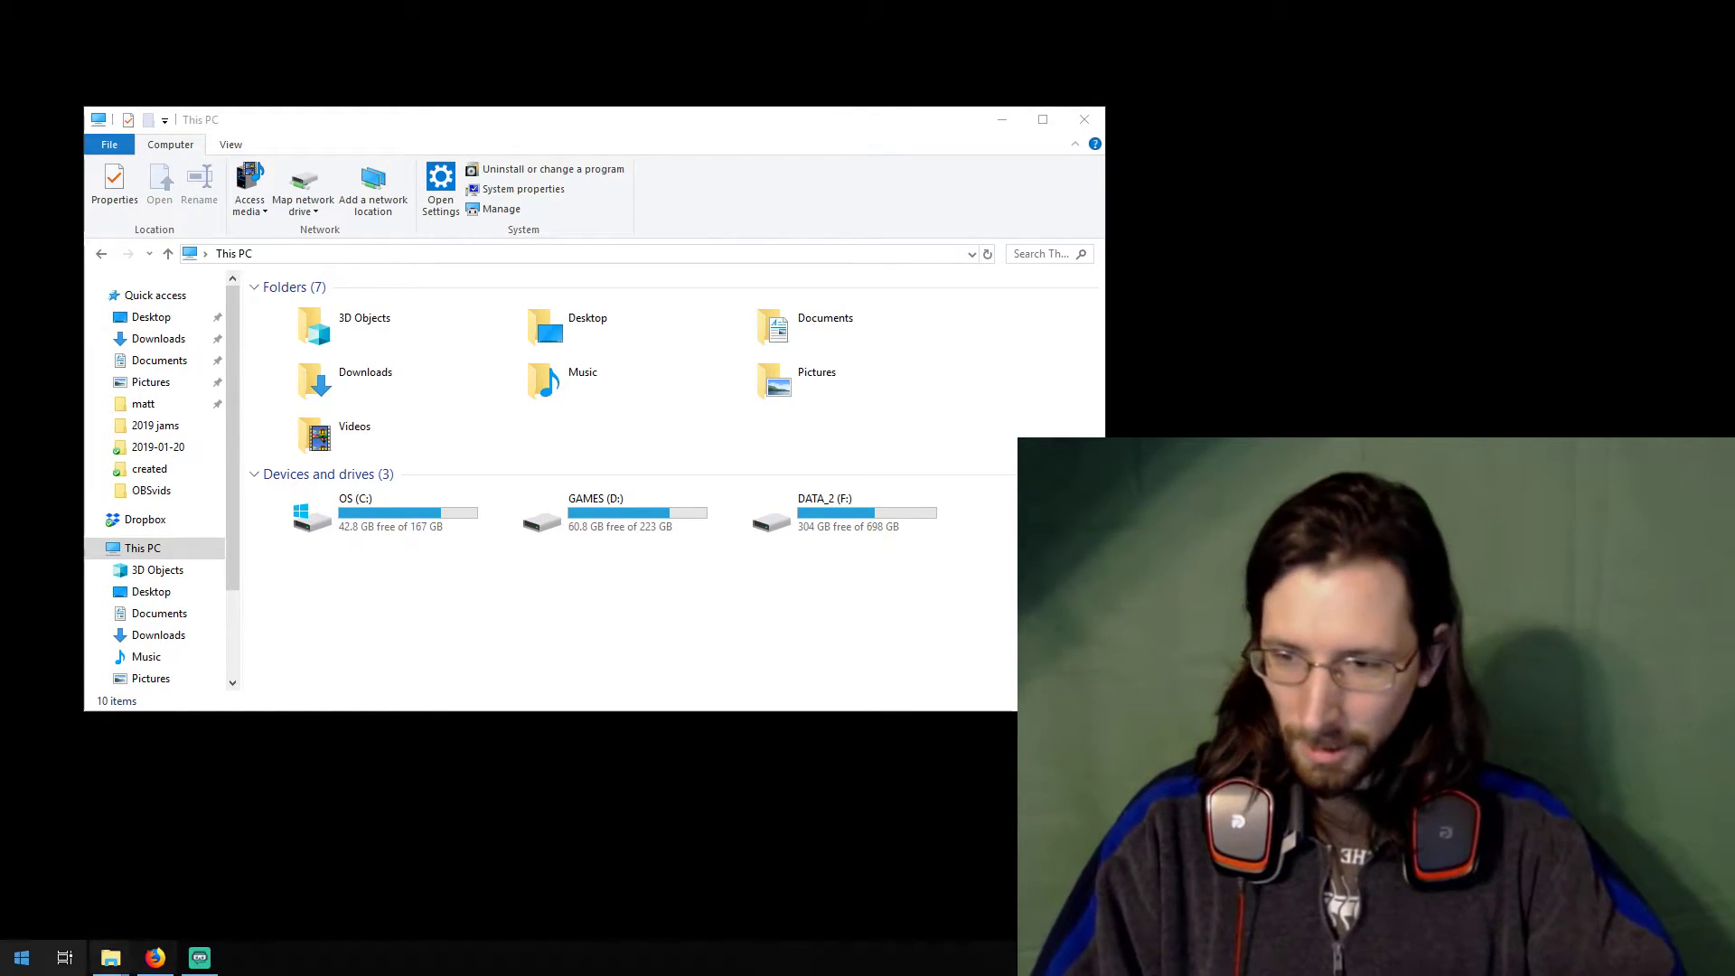
Search the Start menu for 'disk manag' and launch 'Create and format hard disk partitions'
click(20, 958)
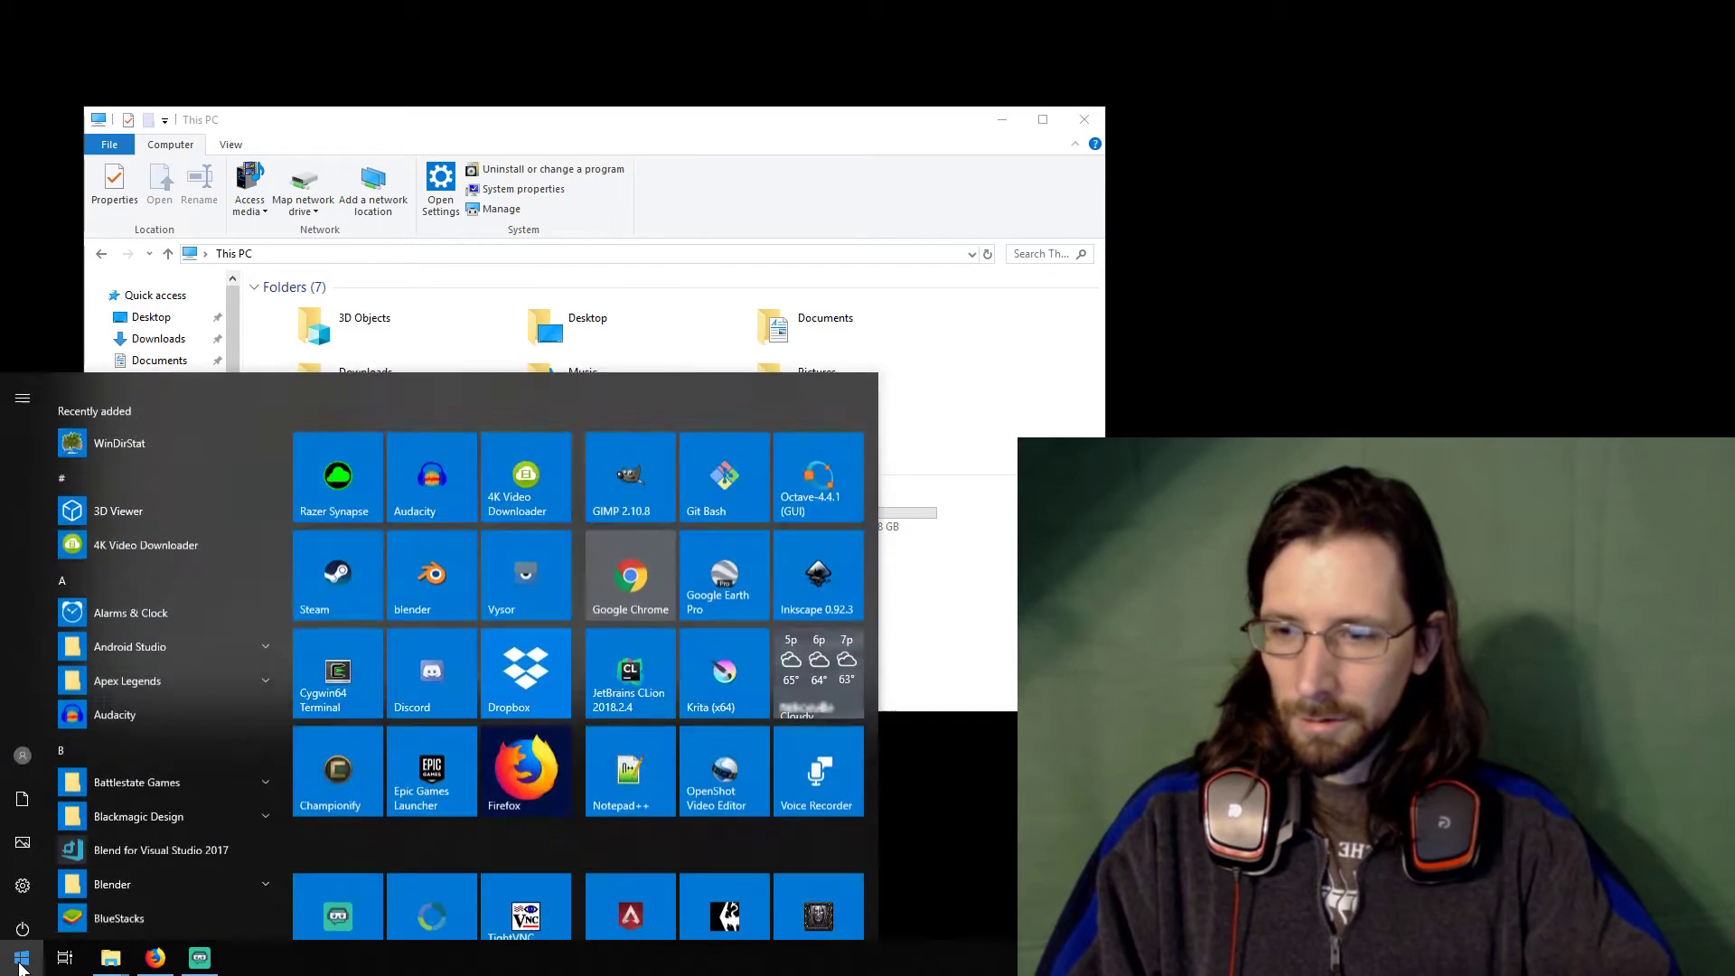
text(disk manage)
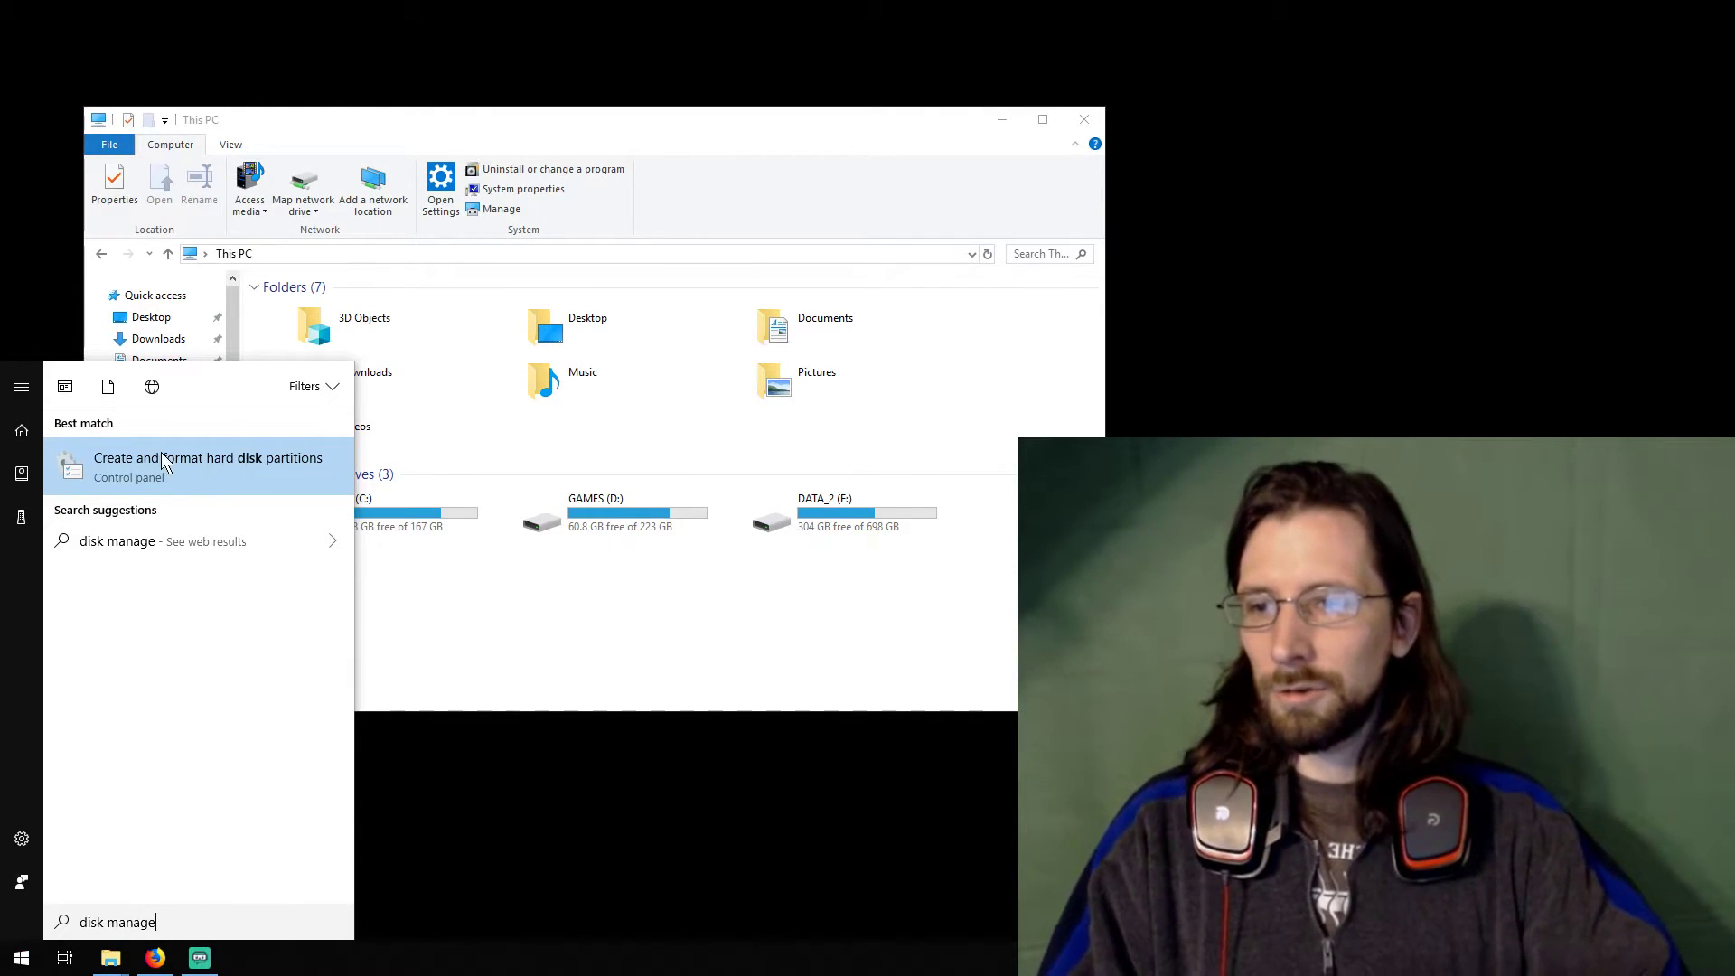
click(229, 465)
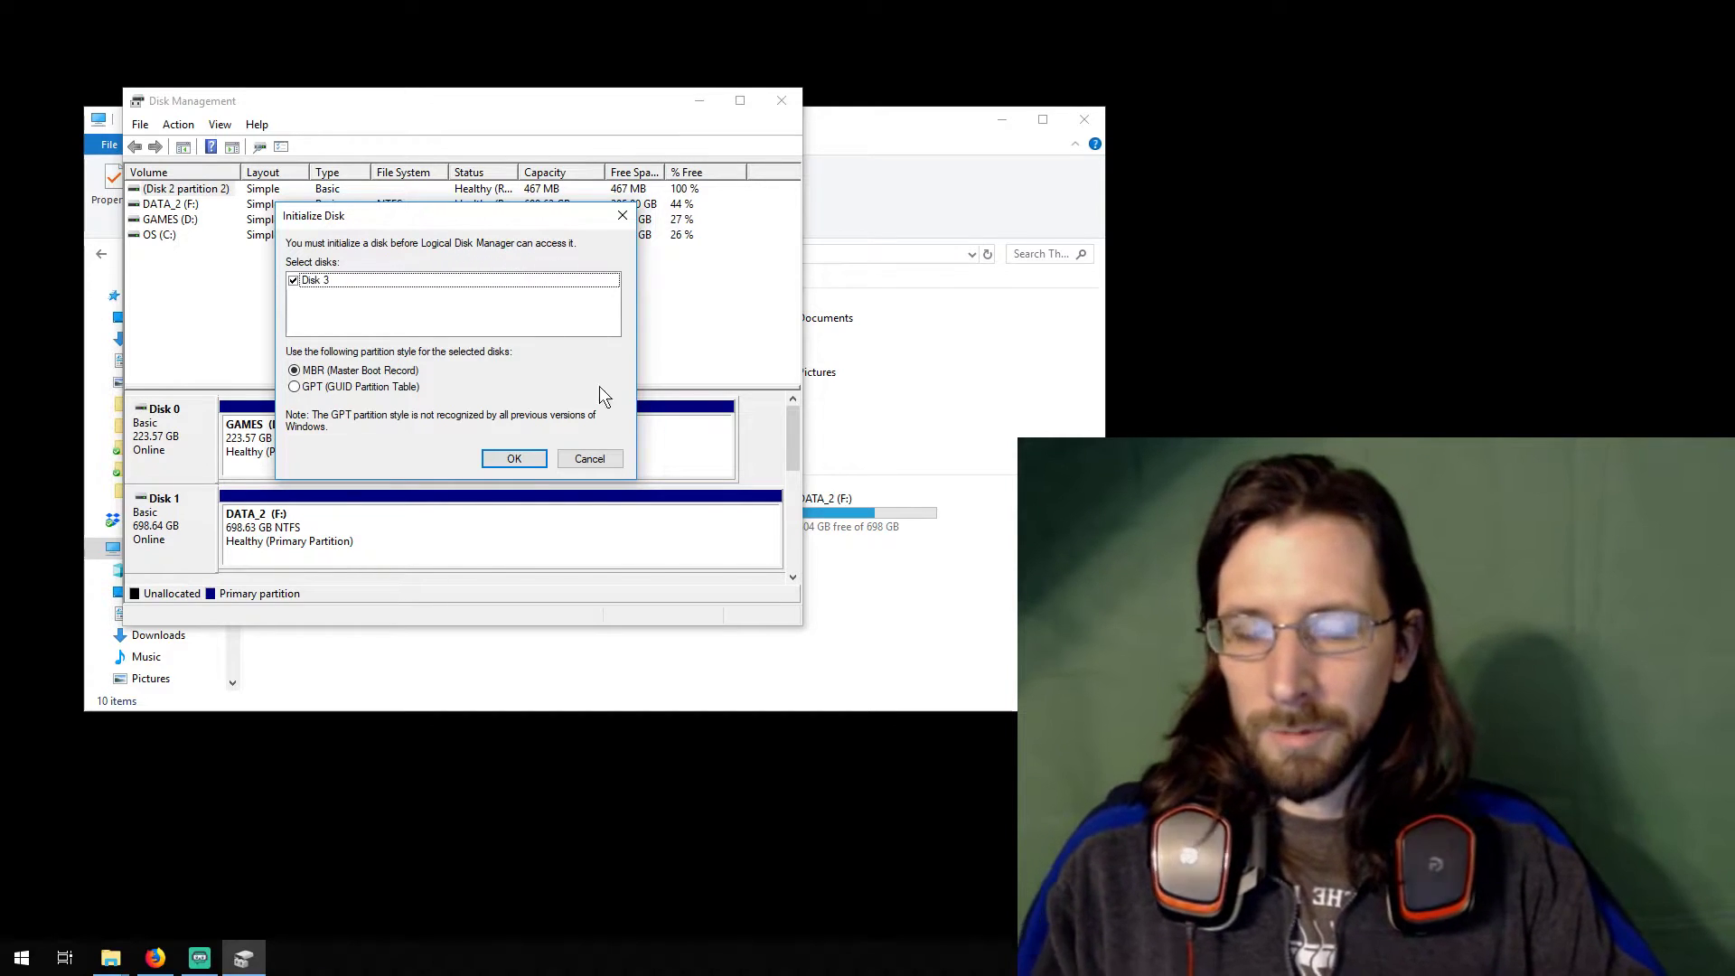
Accept the Initialize Disk prompt for Disk 3 with MBR (Master Boot Record) selected
click(509, 458)
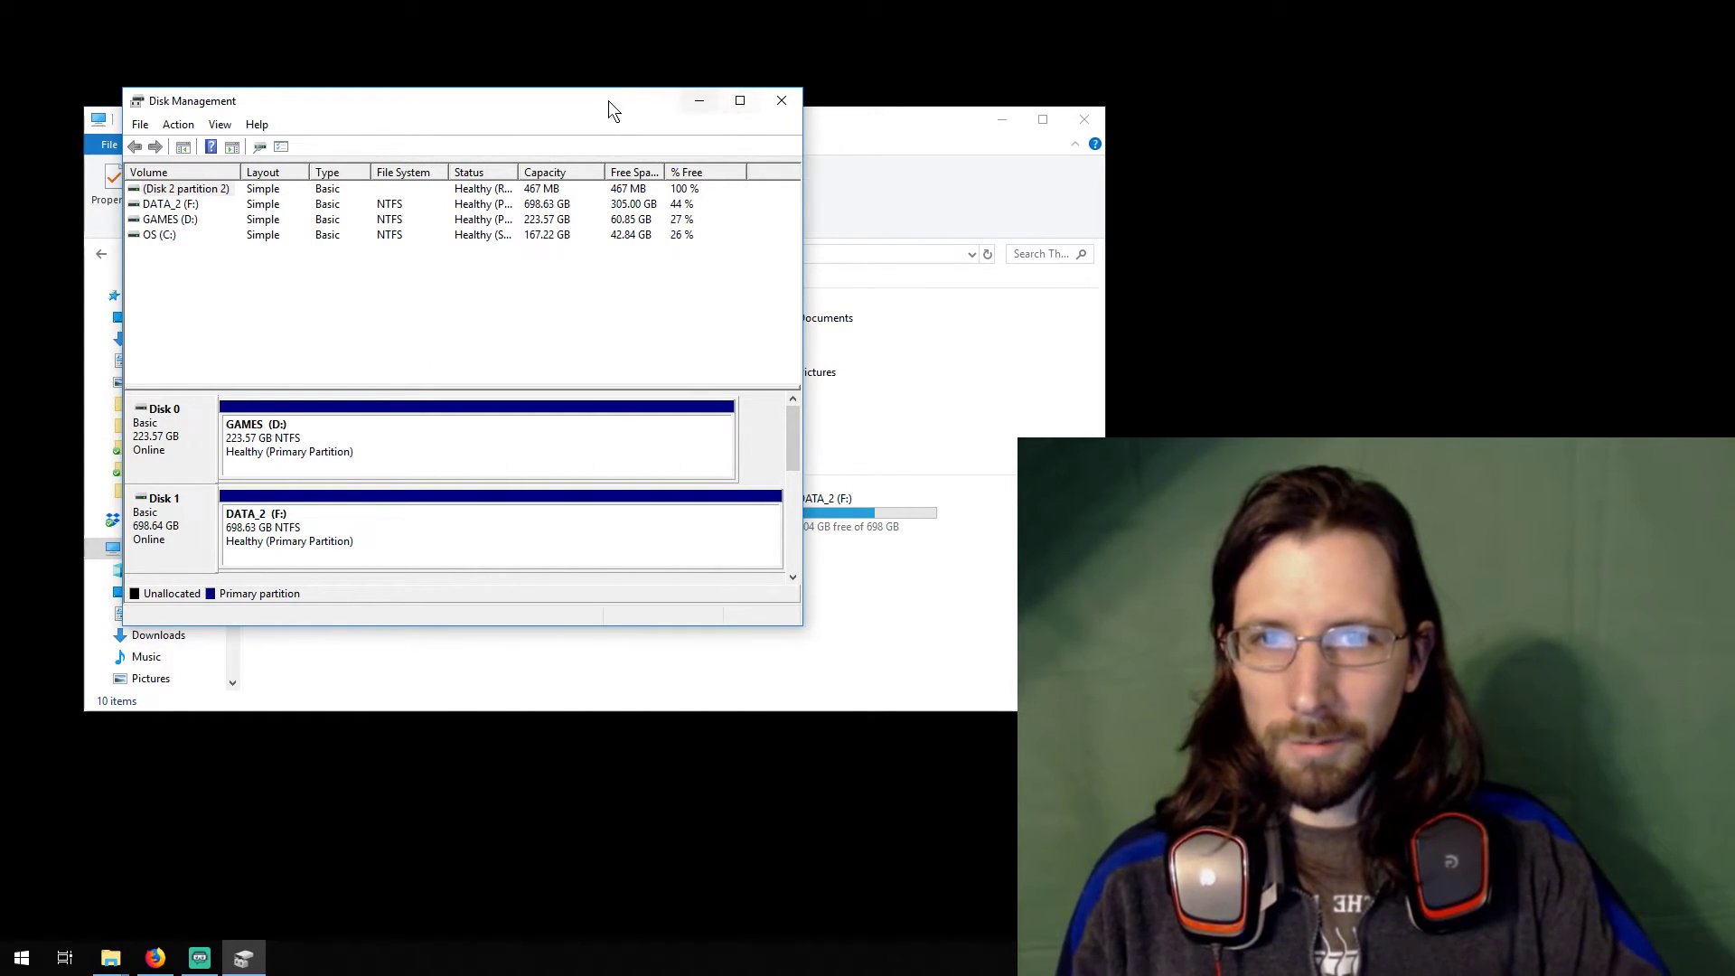
Reposition and enlarge the window to show Disks 1–3, then select Disk 3's 111.79 GB unallocated space
drag(609, 101, 533, 39)
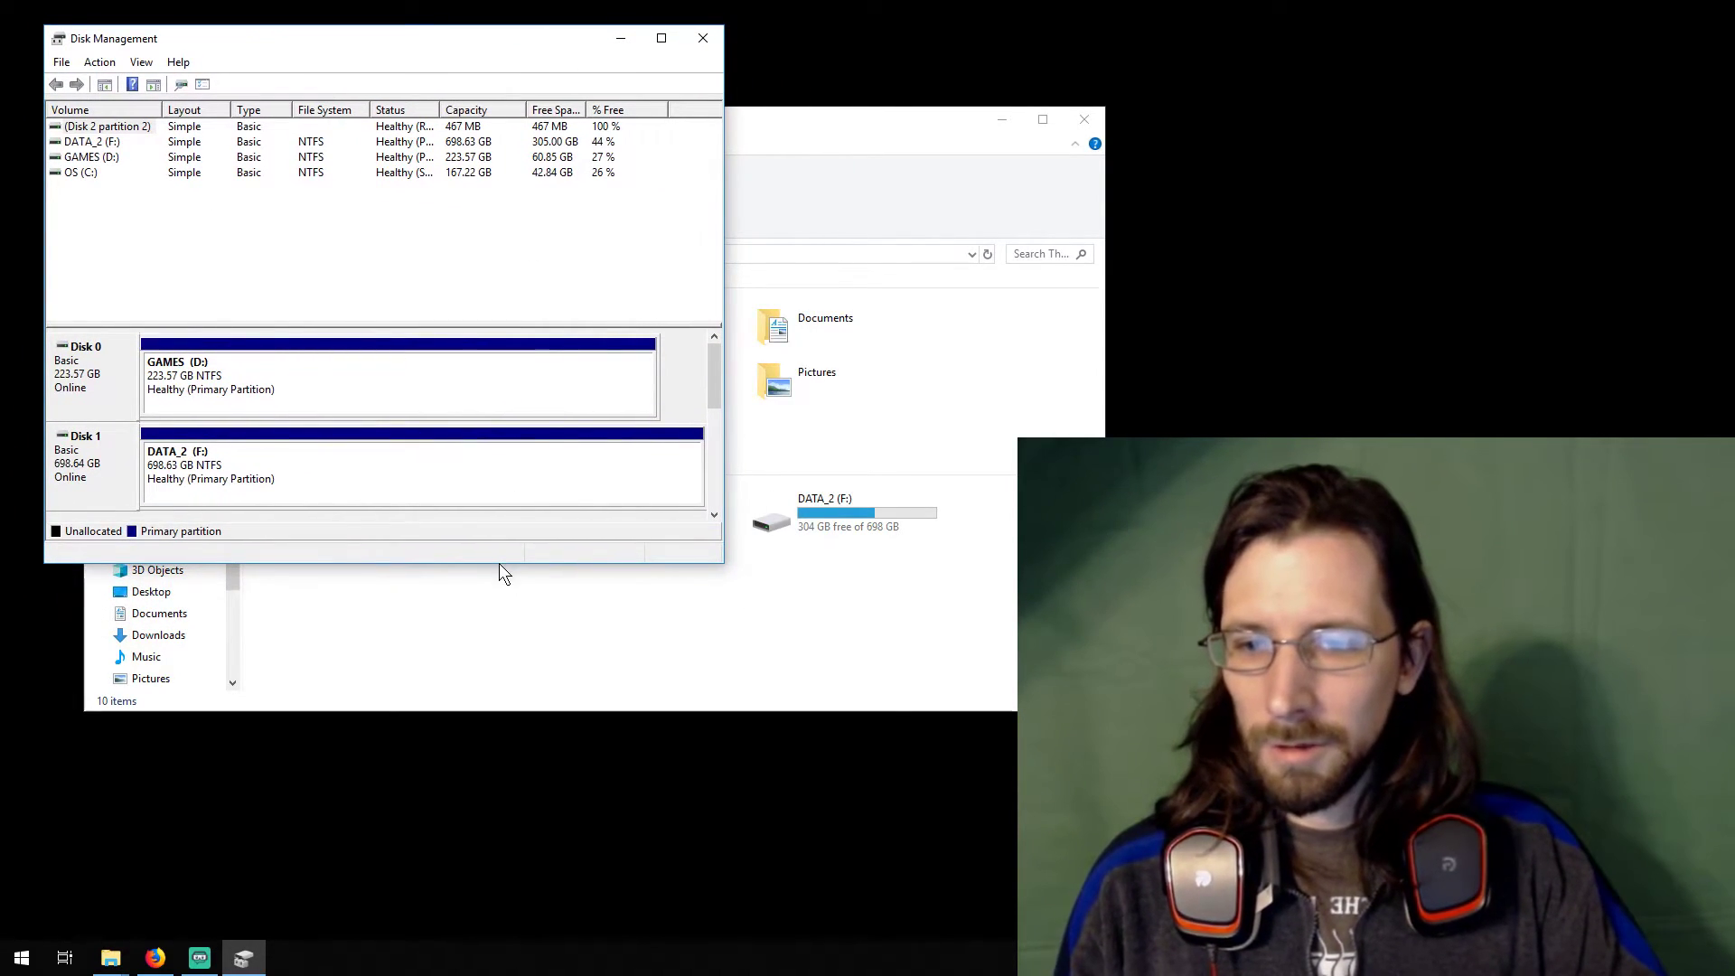
drag(499, 562, 524, 888)
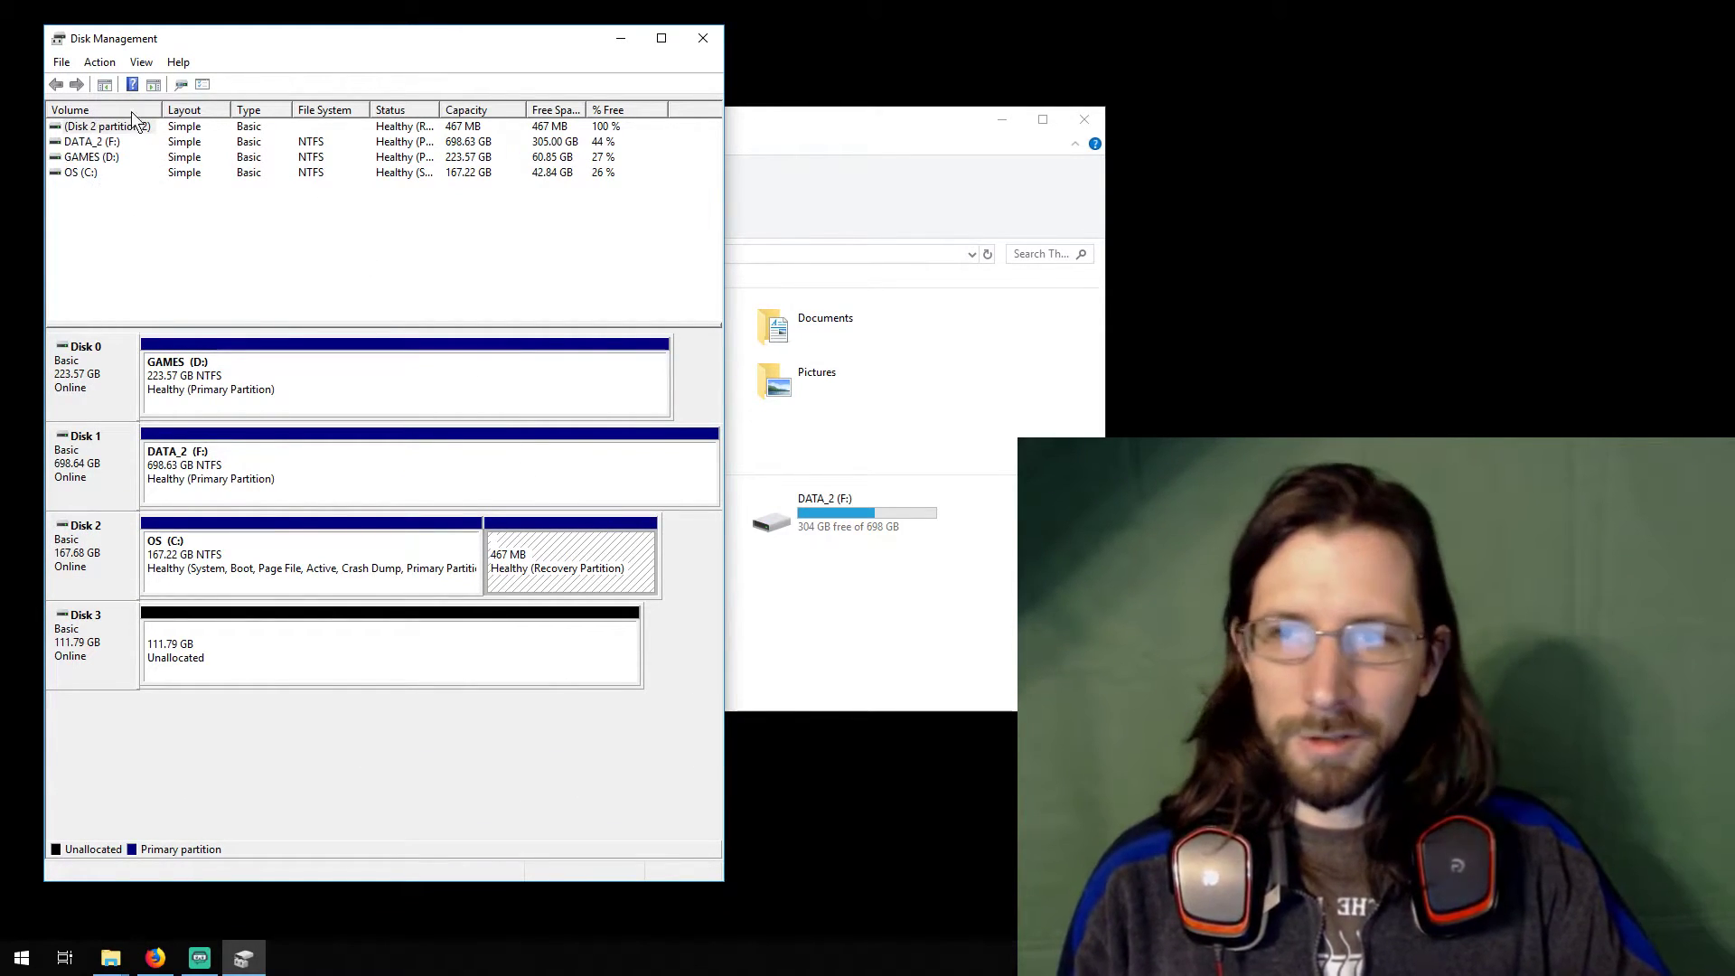
click(97, 454)
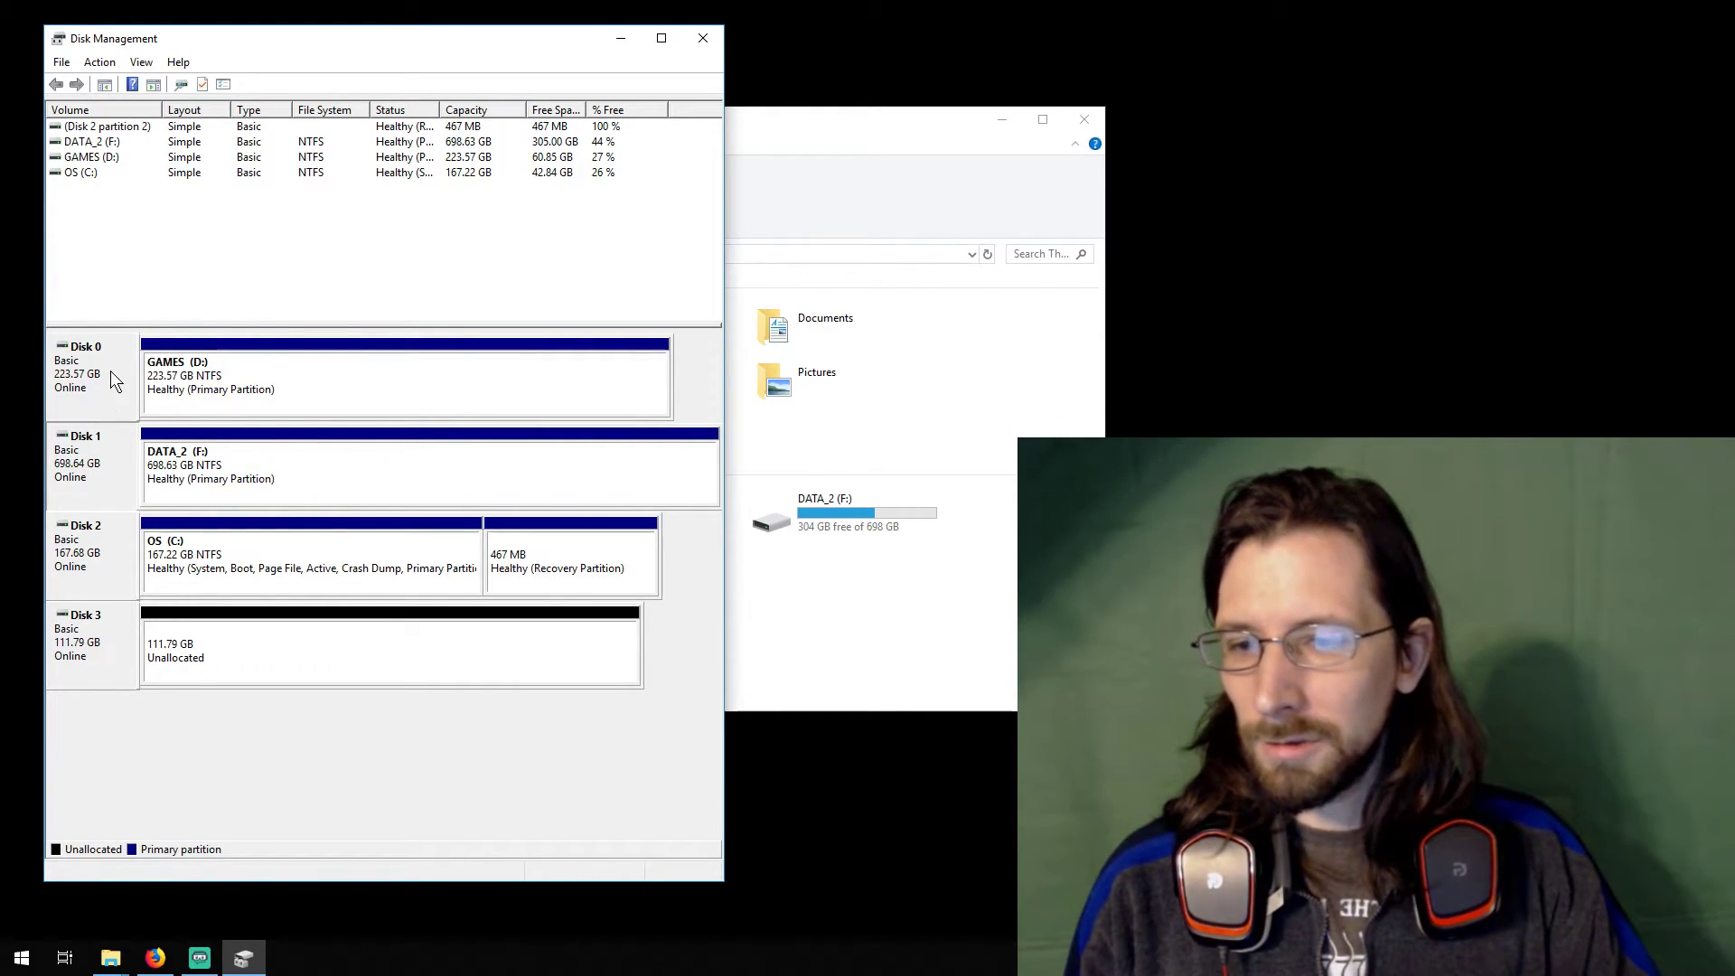
click(263, 659)
click(107, 649)
click(251, 658)
click(81, 658)
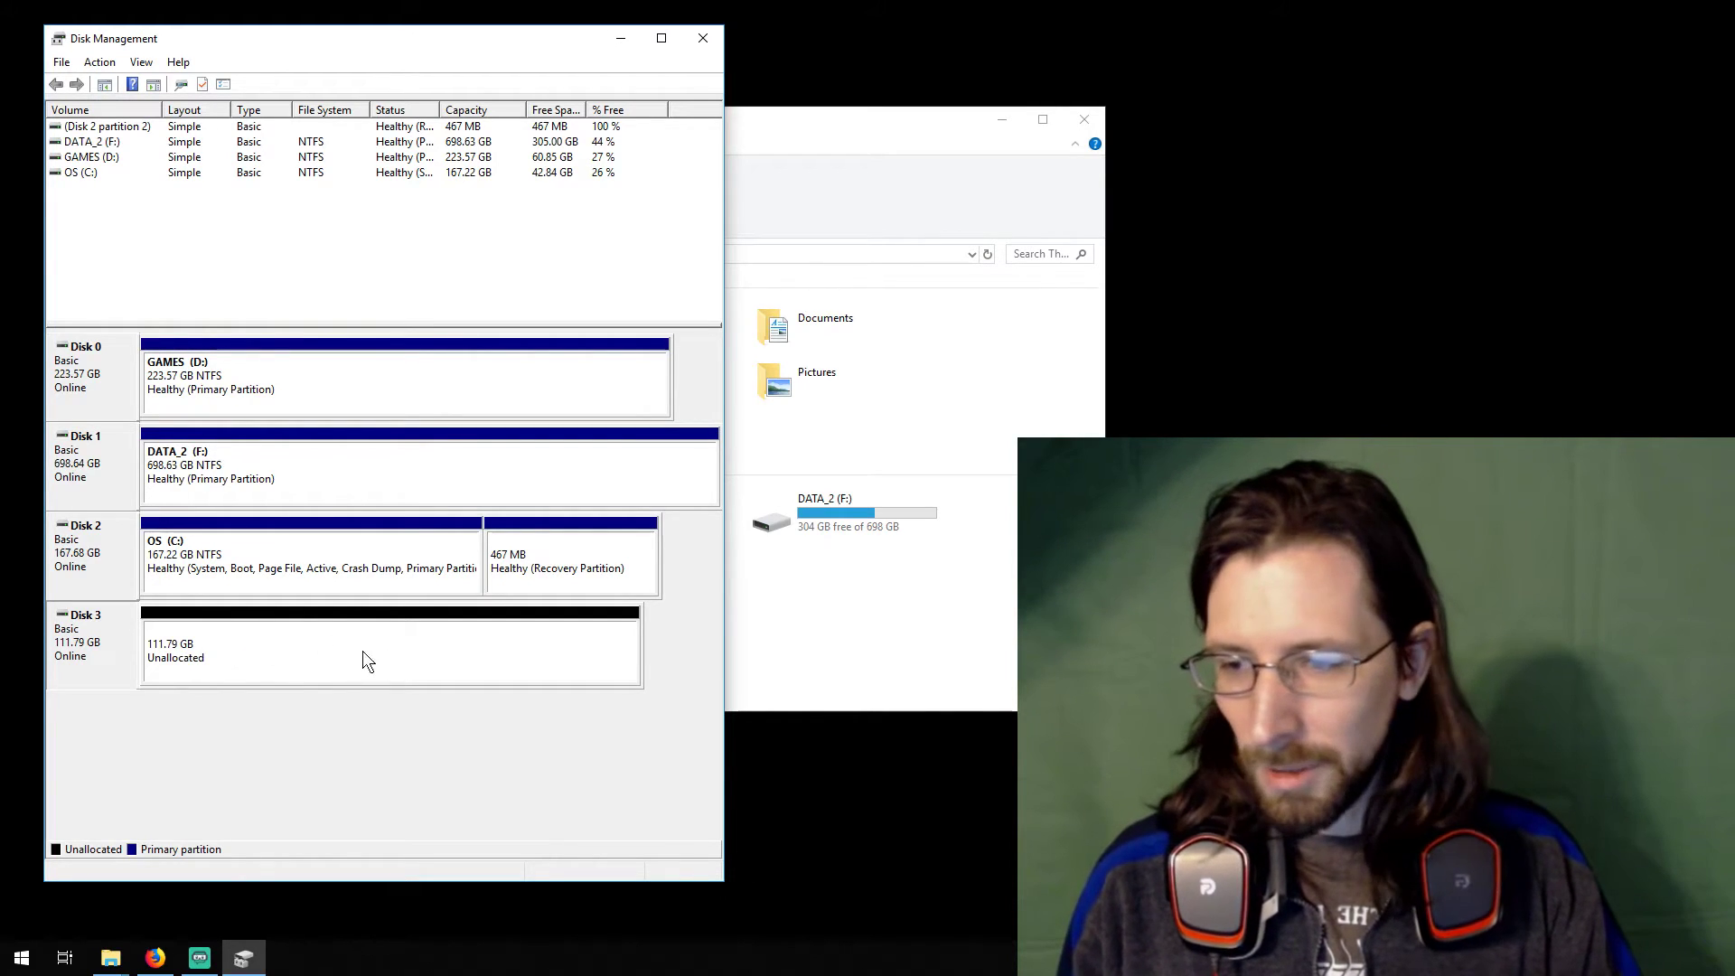
click(147, 644)
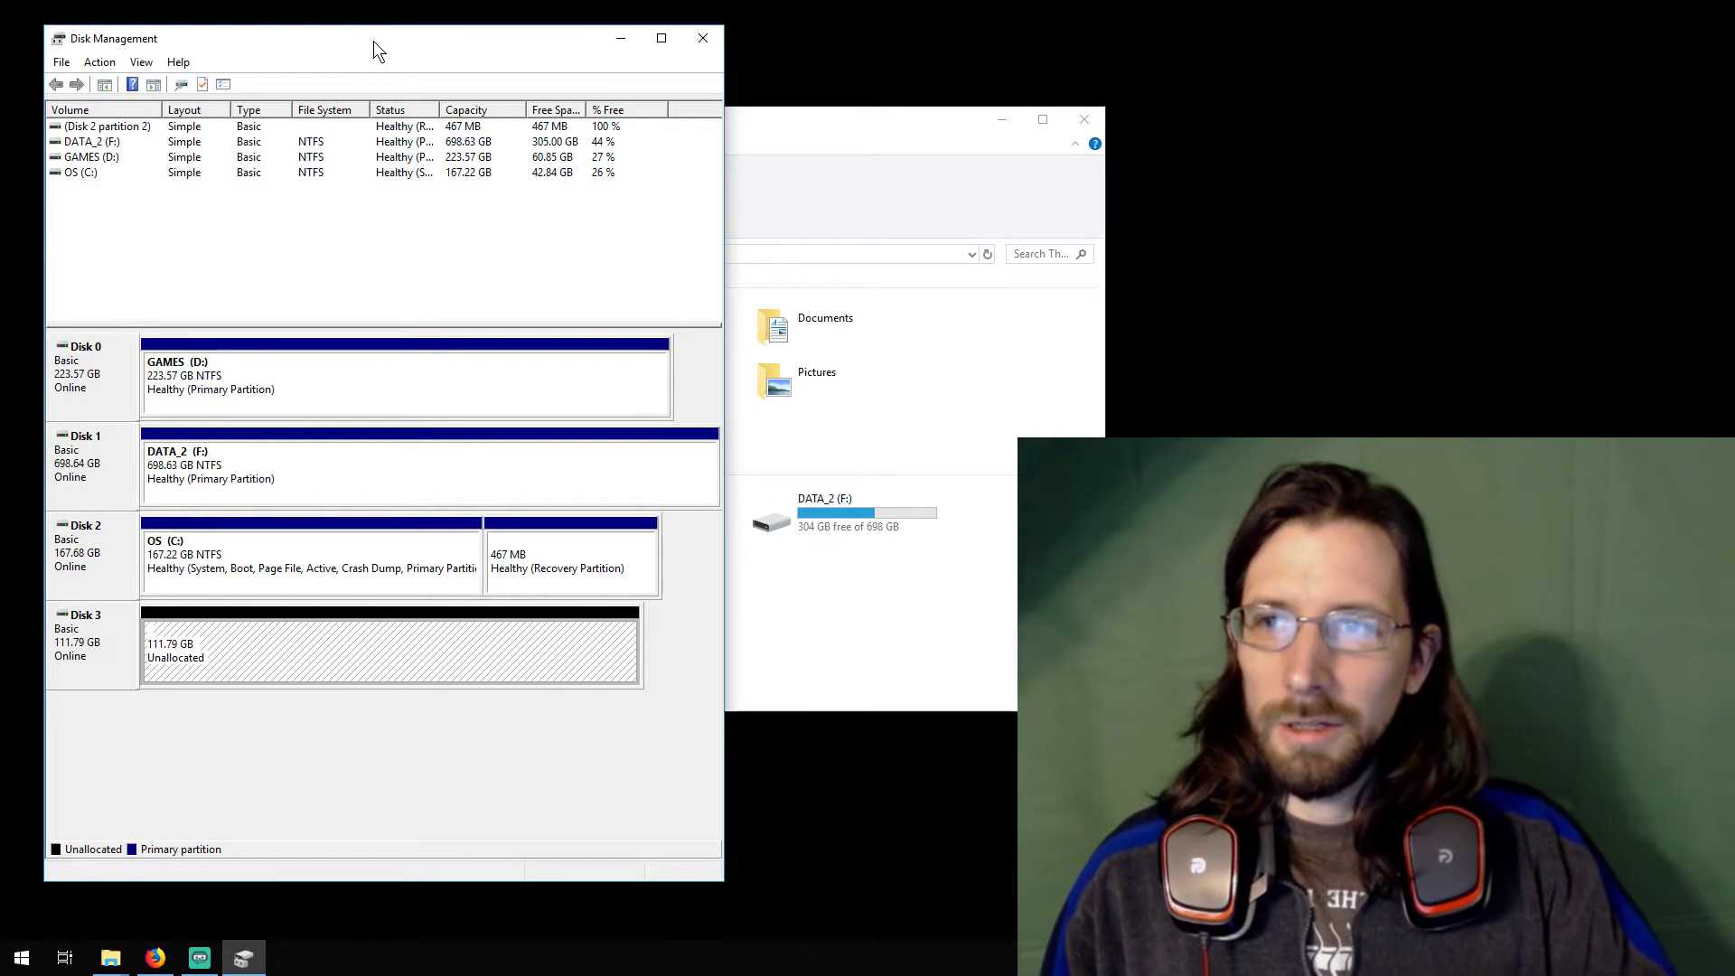
drag(383, 41, 393, 41)
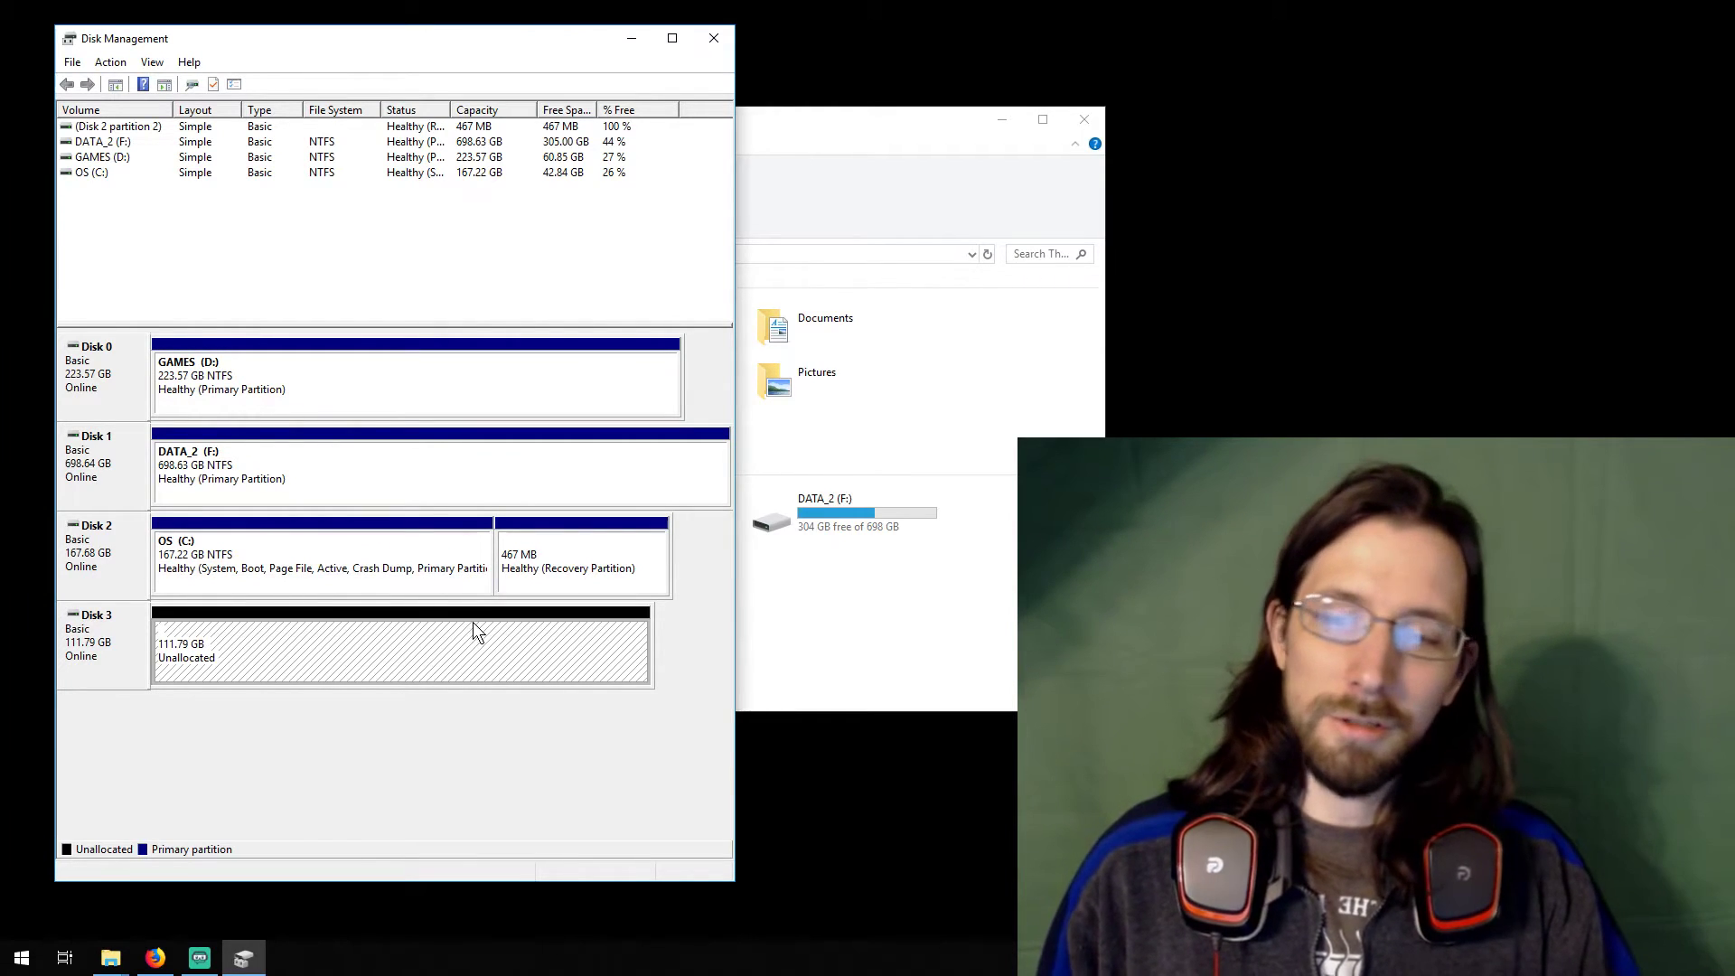
Create a simple volume on Disk 3: default size, drive letter E, NTFS, label 'New Volume'
right_click(315, 650)
click(393, 659)
click(392, 449)
click(408, 451)
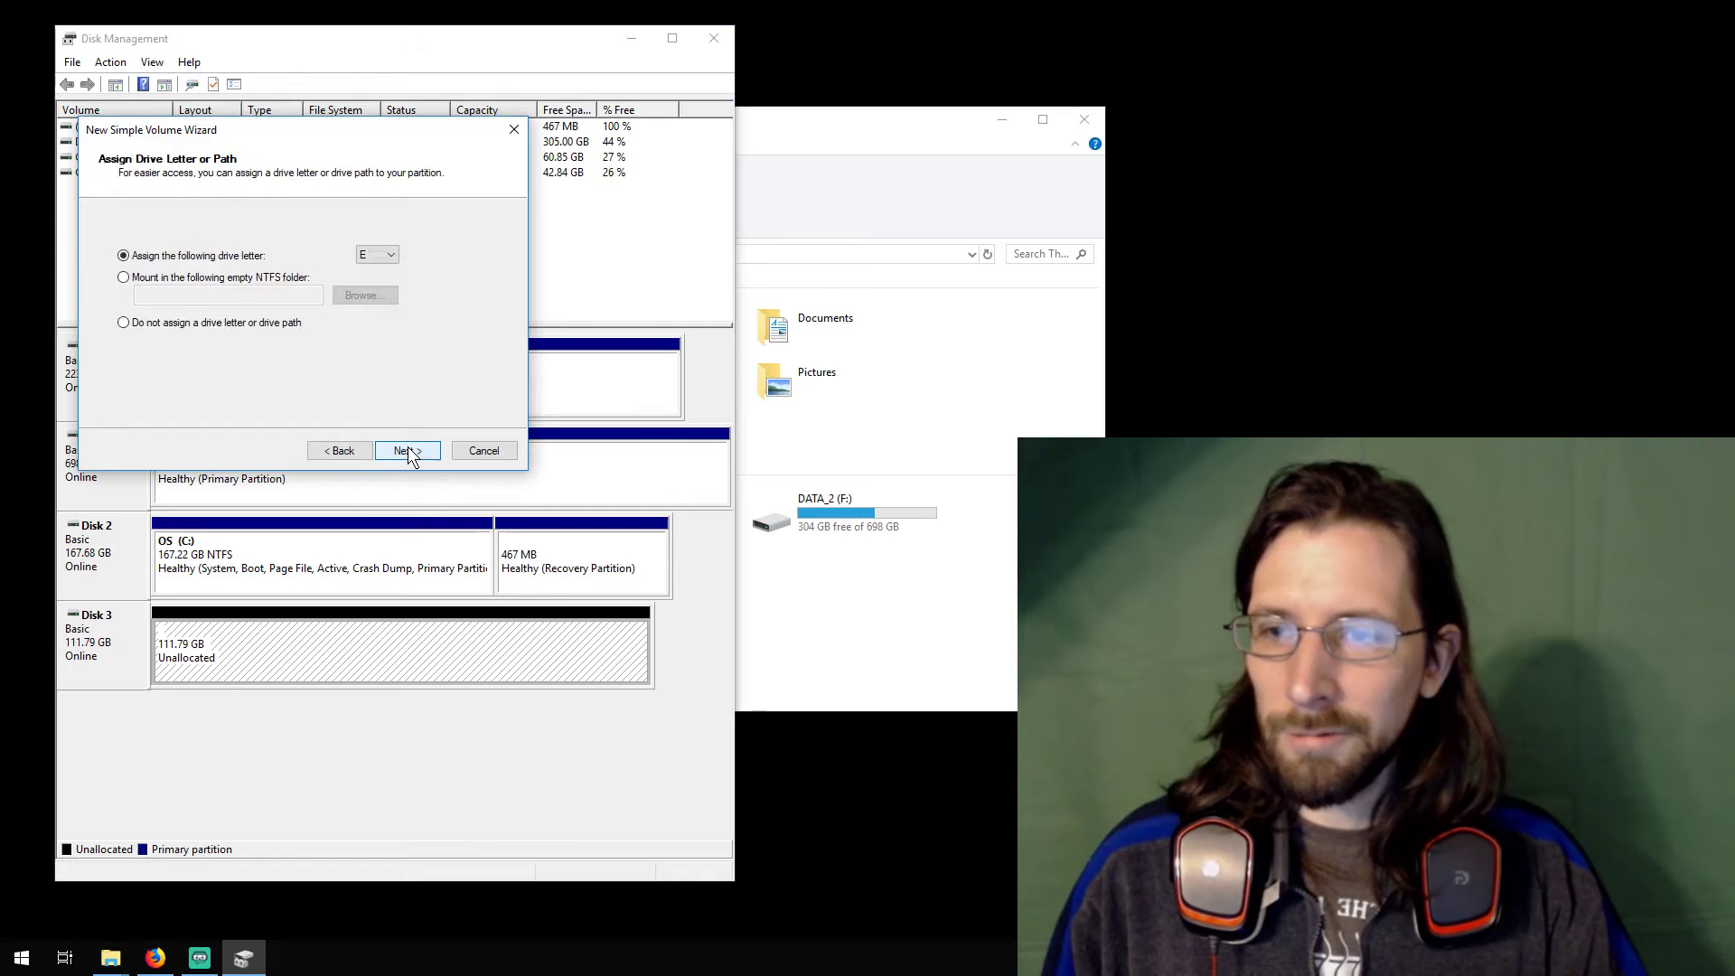
click(407, 451)
click(410, 454)
click(347, 451)
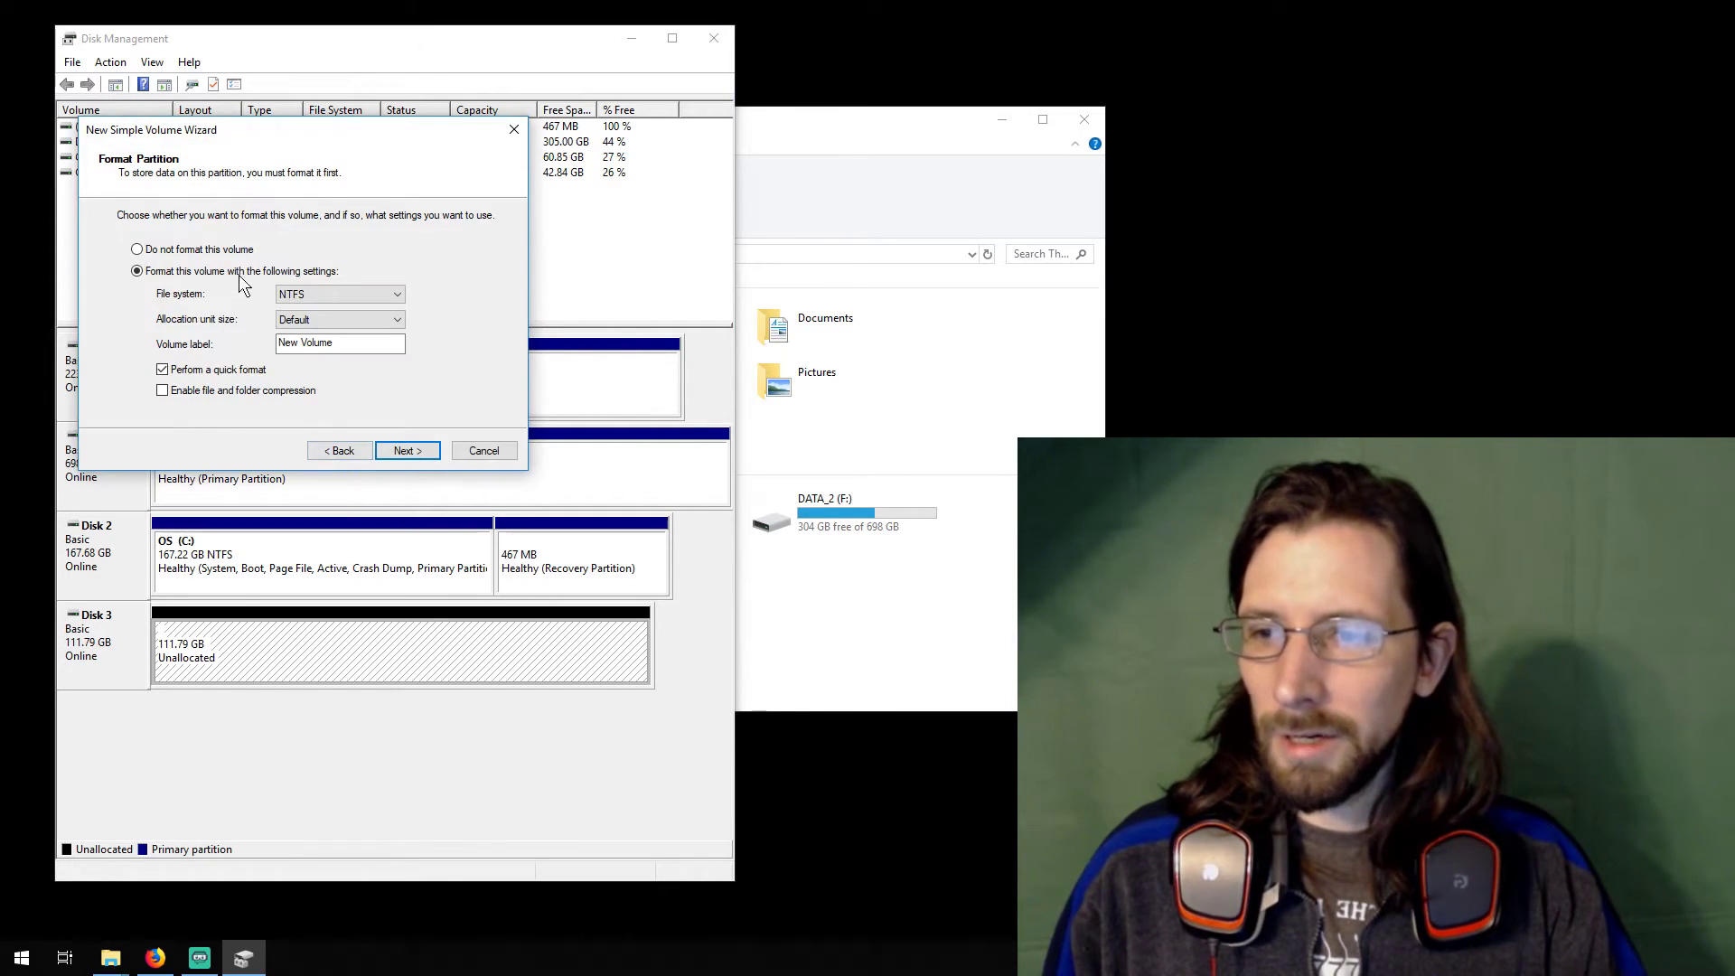
click(405, 451)
click(411, 452)
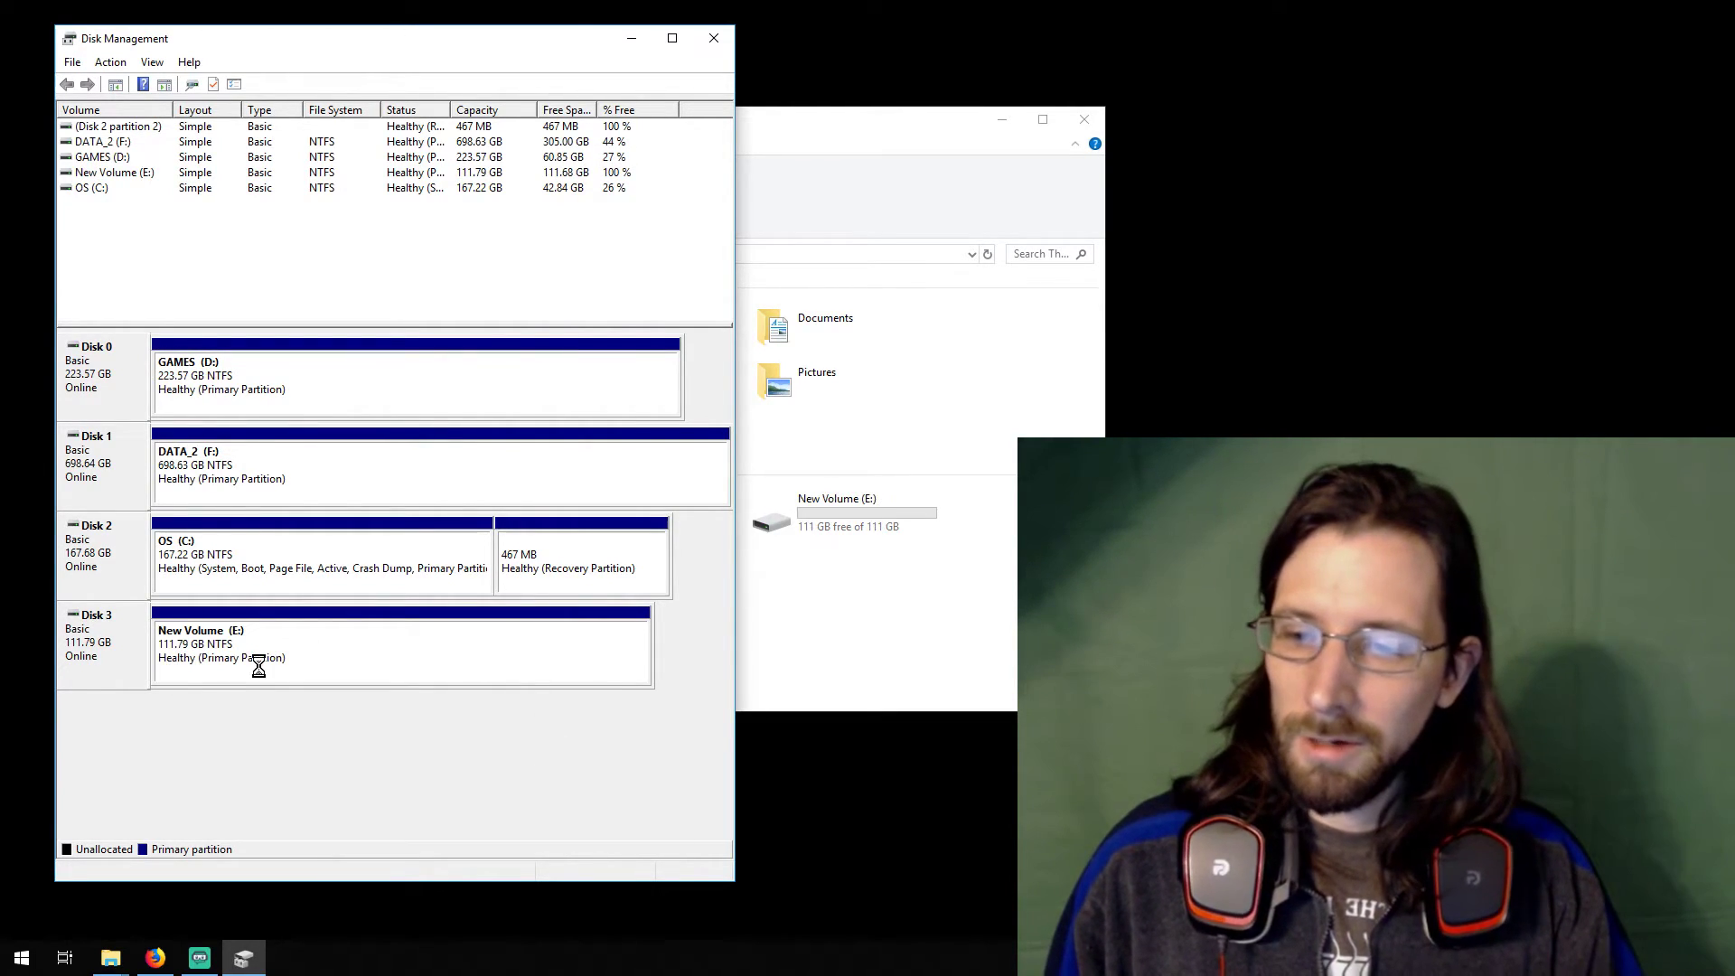
Confirm New Volume (E:) is empty, then run its Properties error check and close the dialogs
double_click(873, 530)
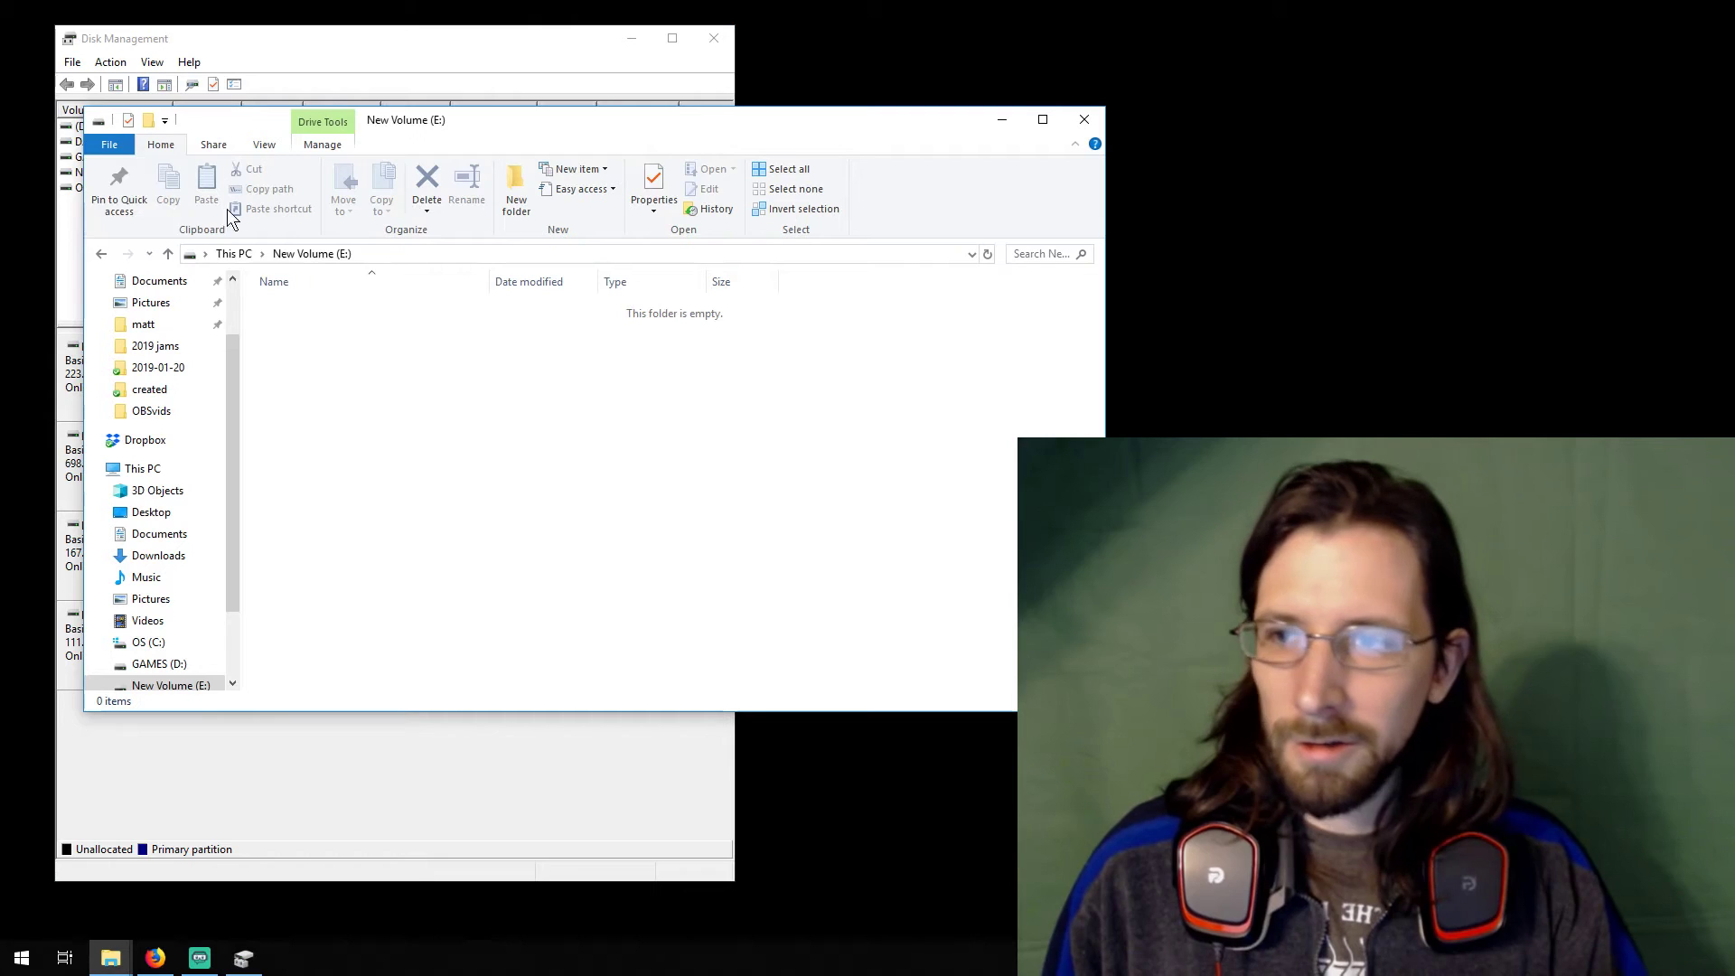
click(102, 254)
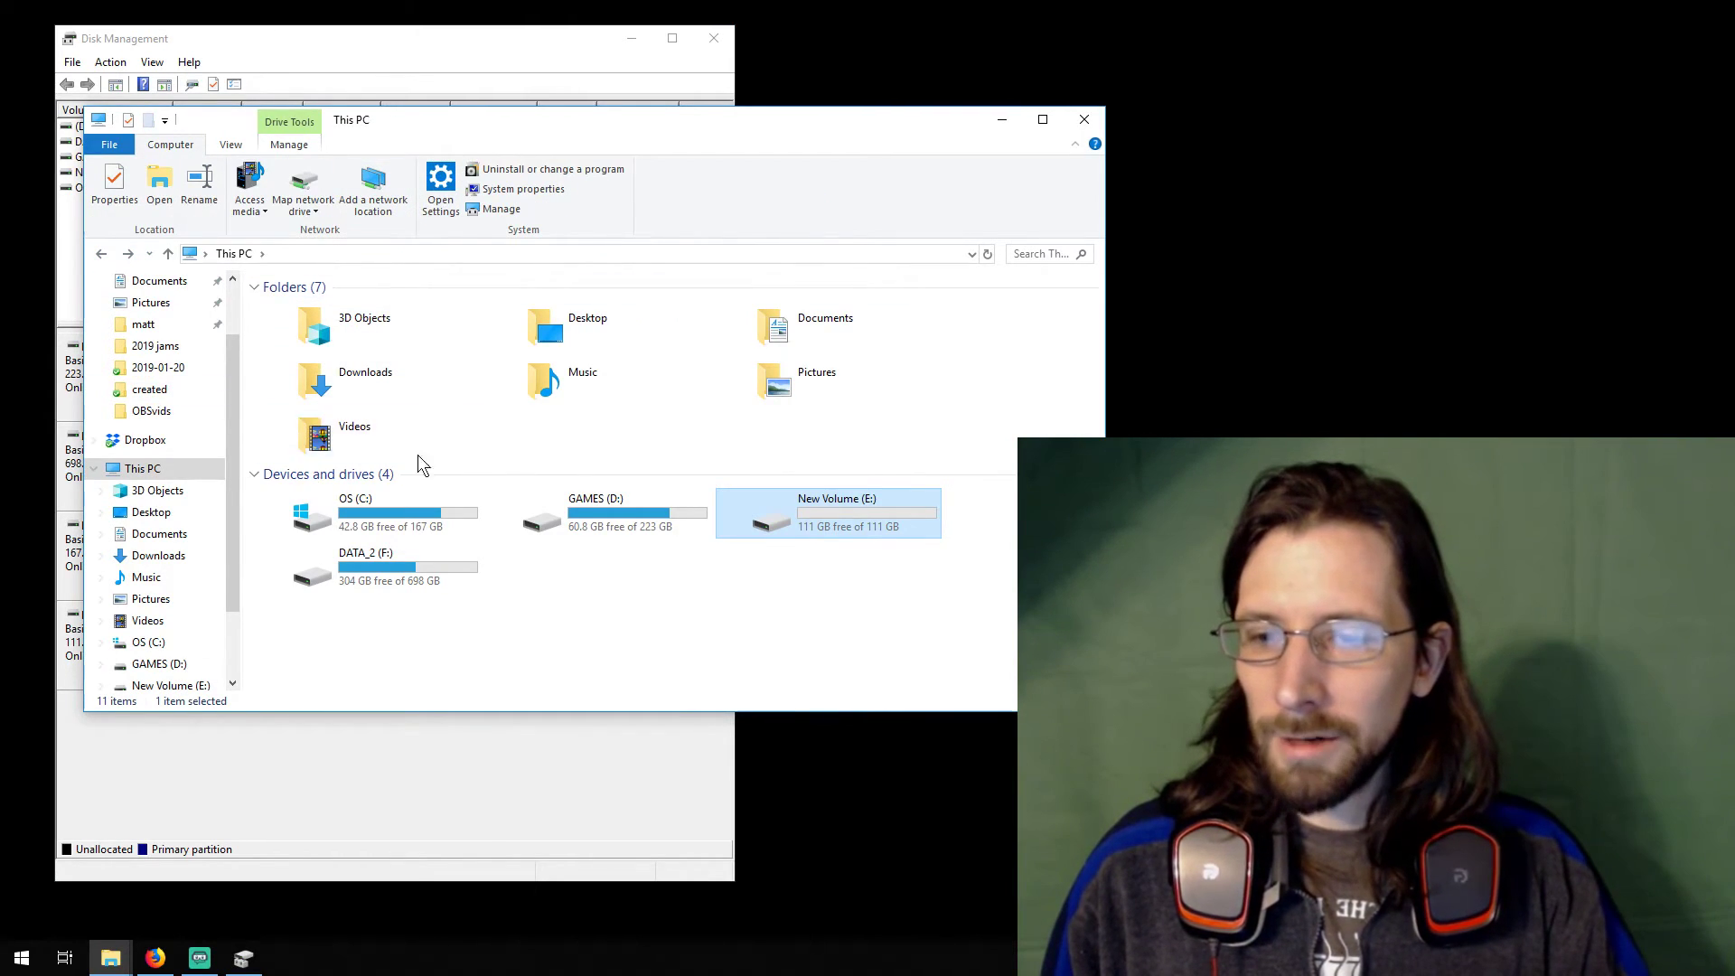
right_click(811, 521)
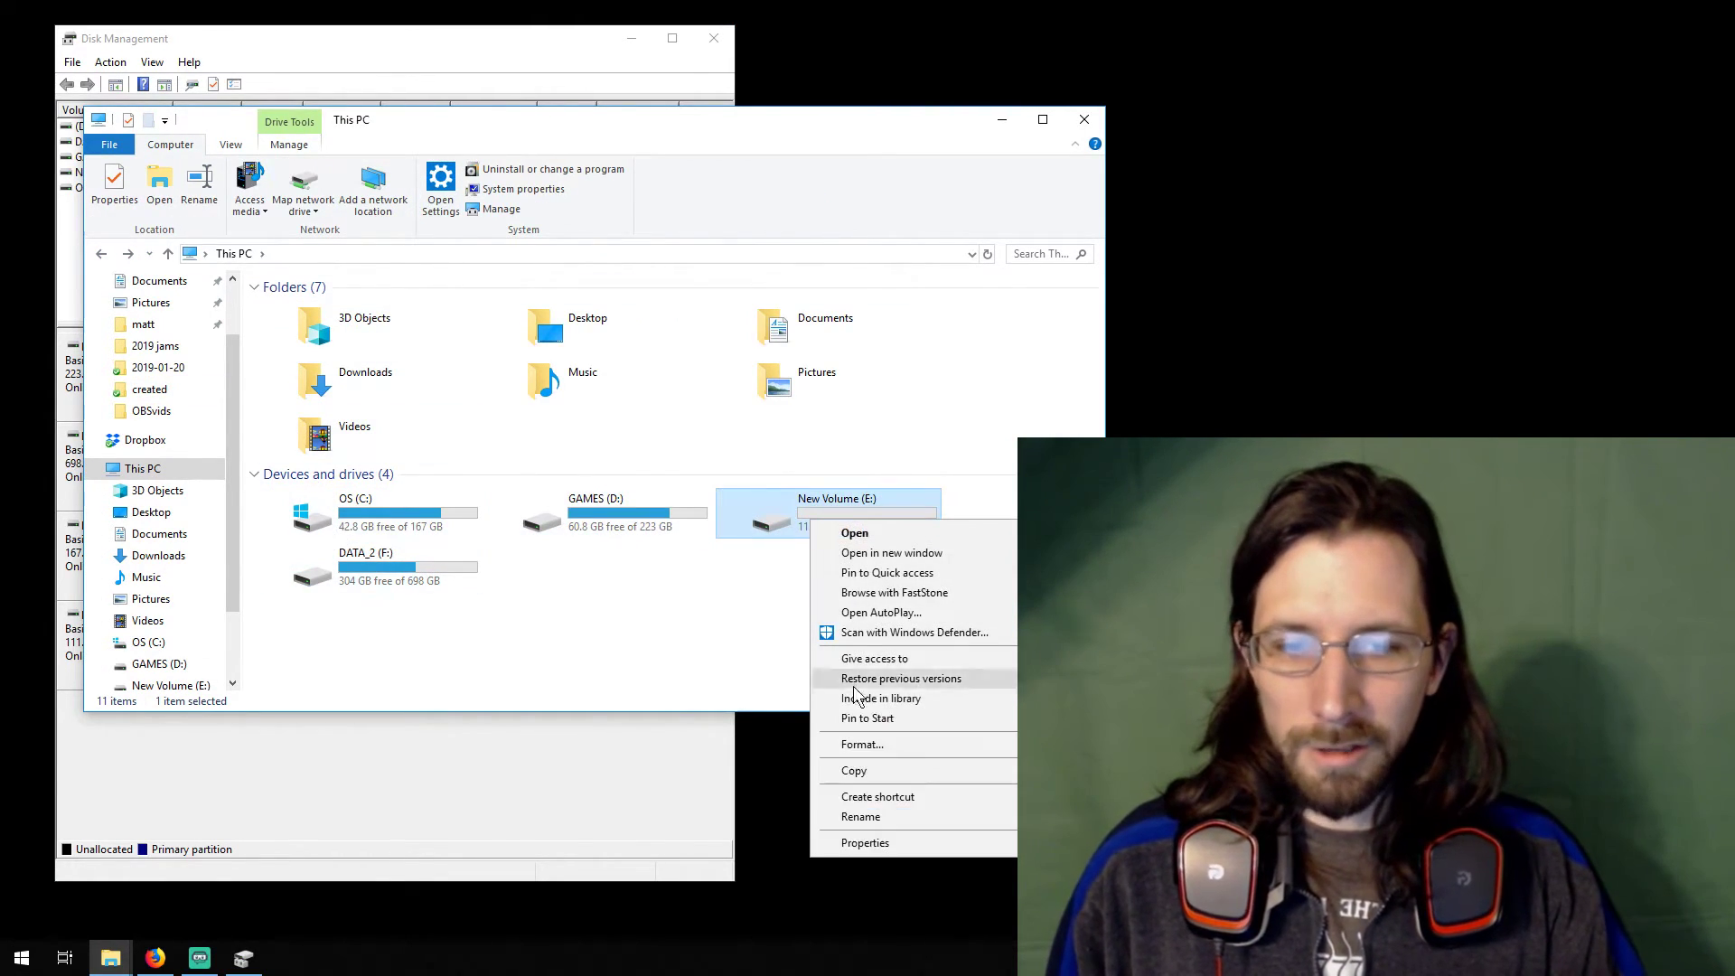
click(877, 842)
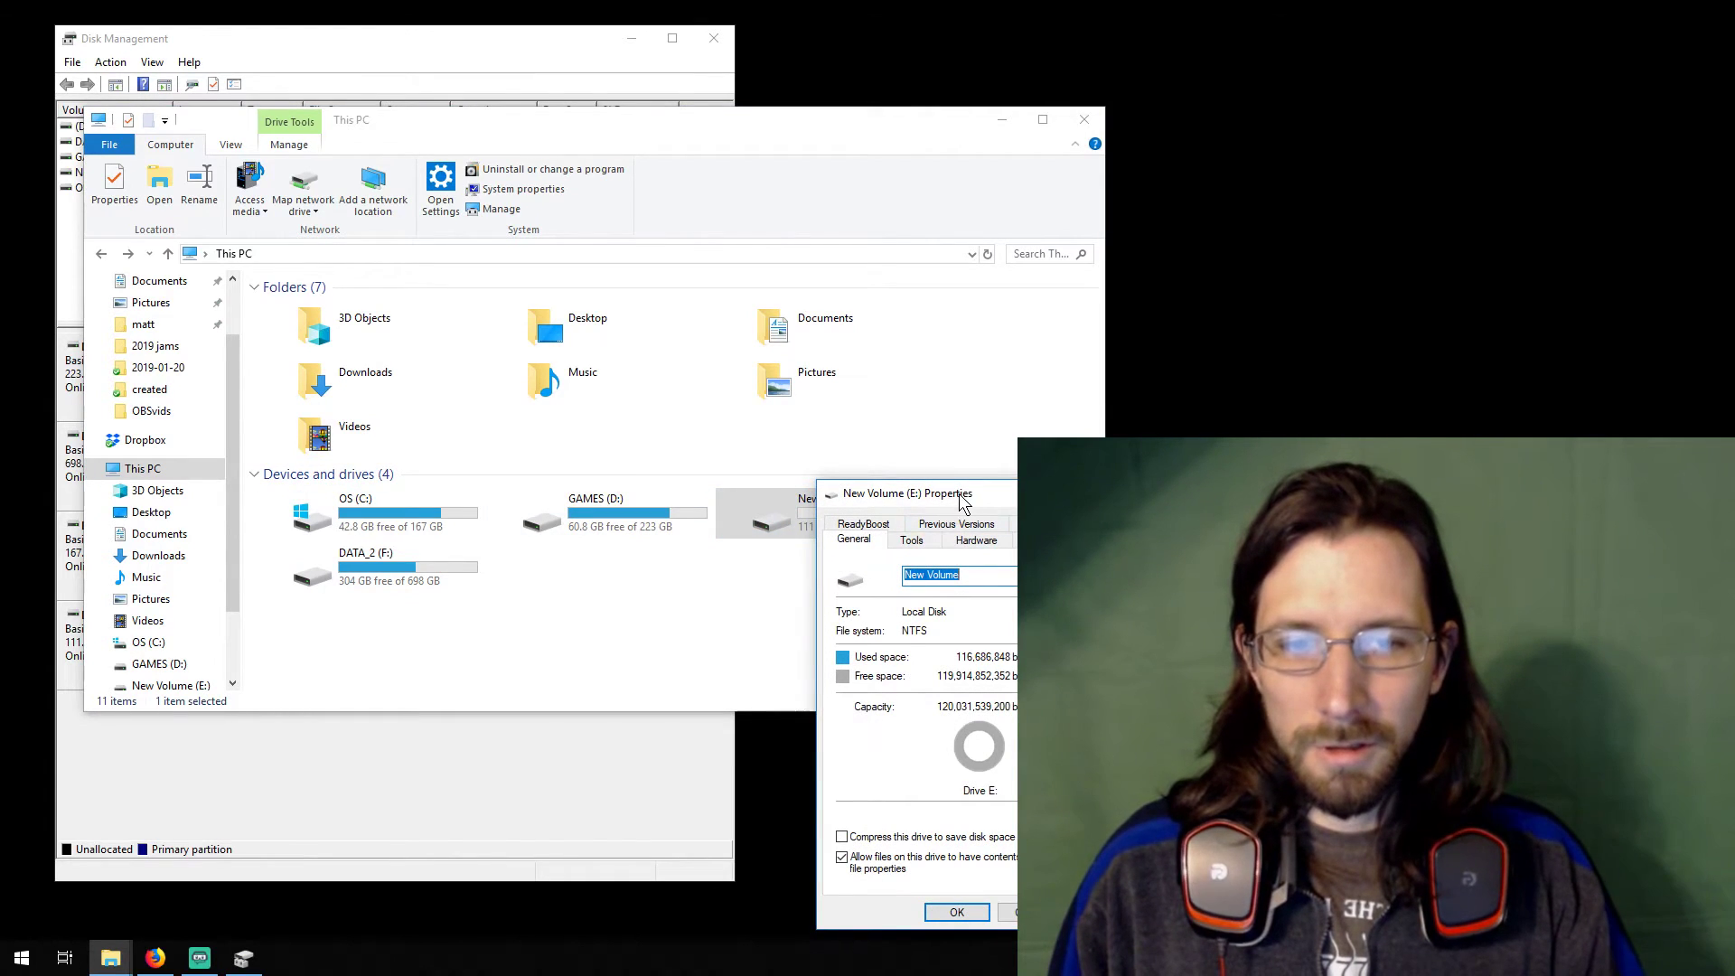
drag(962, 501, 774, 384)
click(787, 422)
click(723, 422)
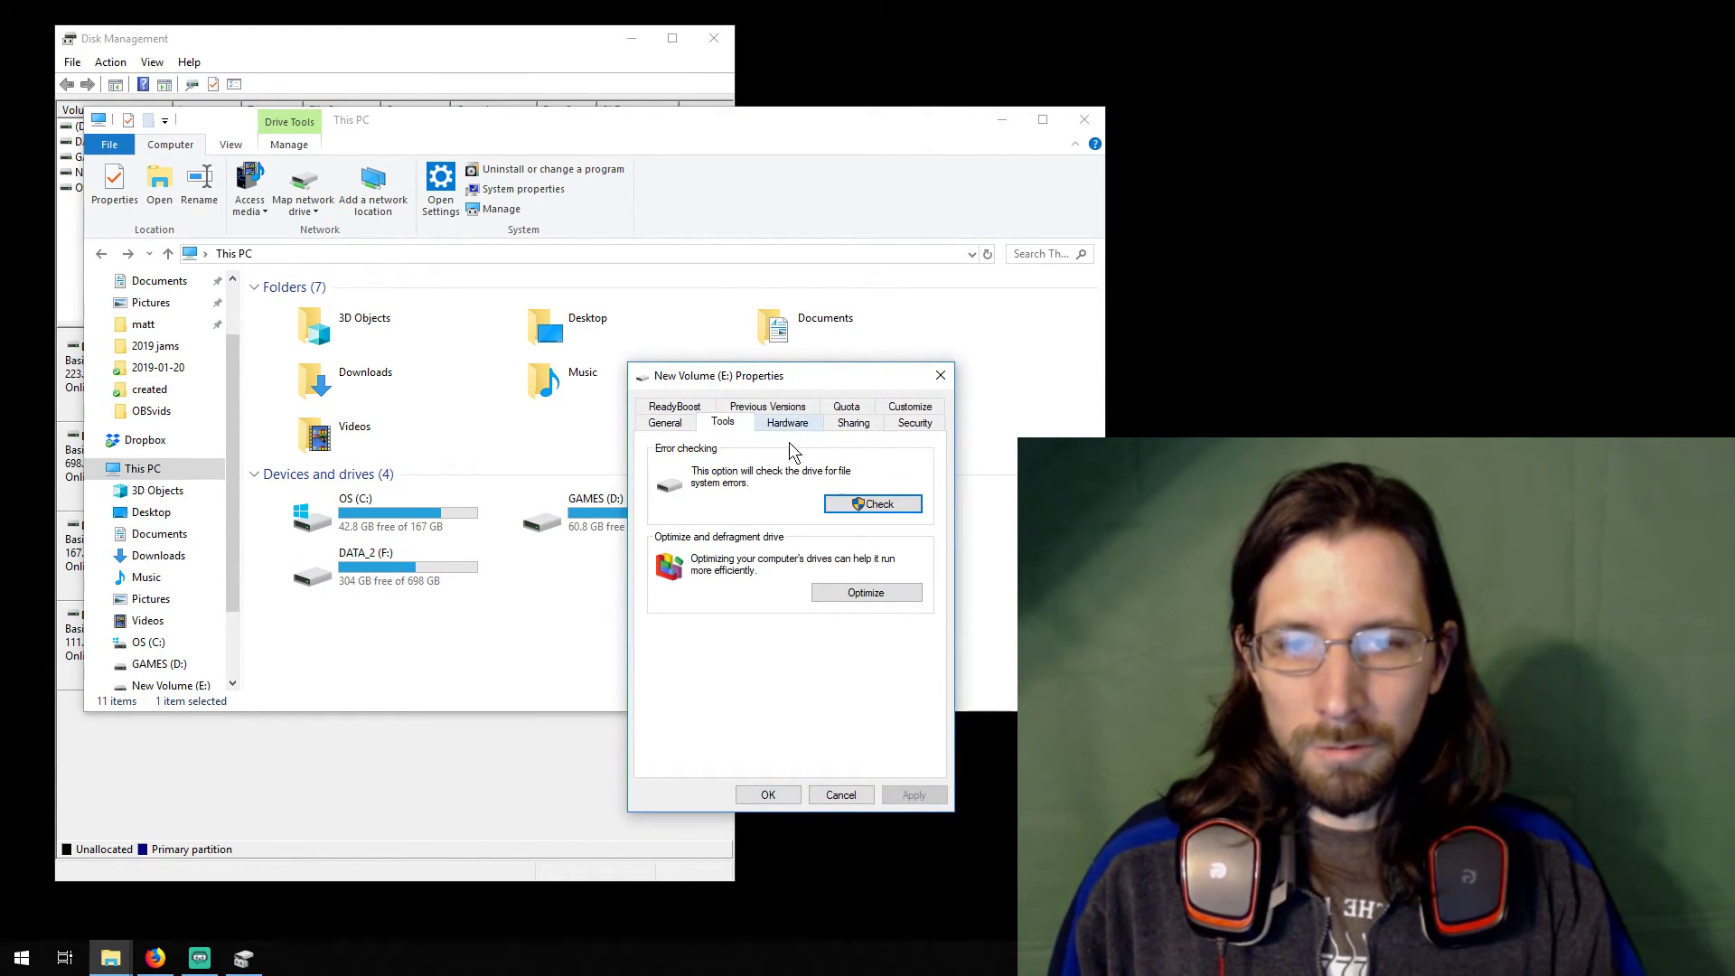
click(867, 504)
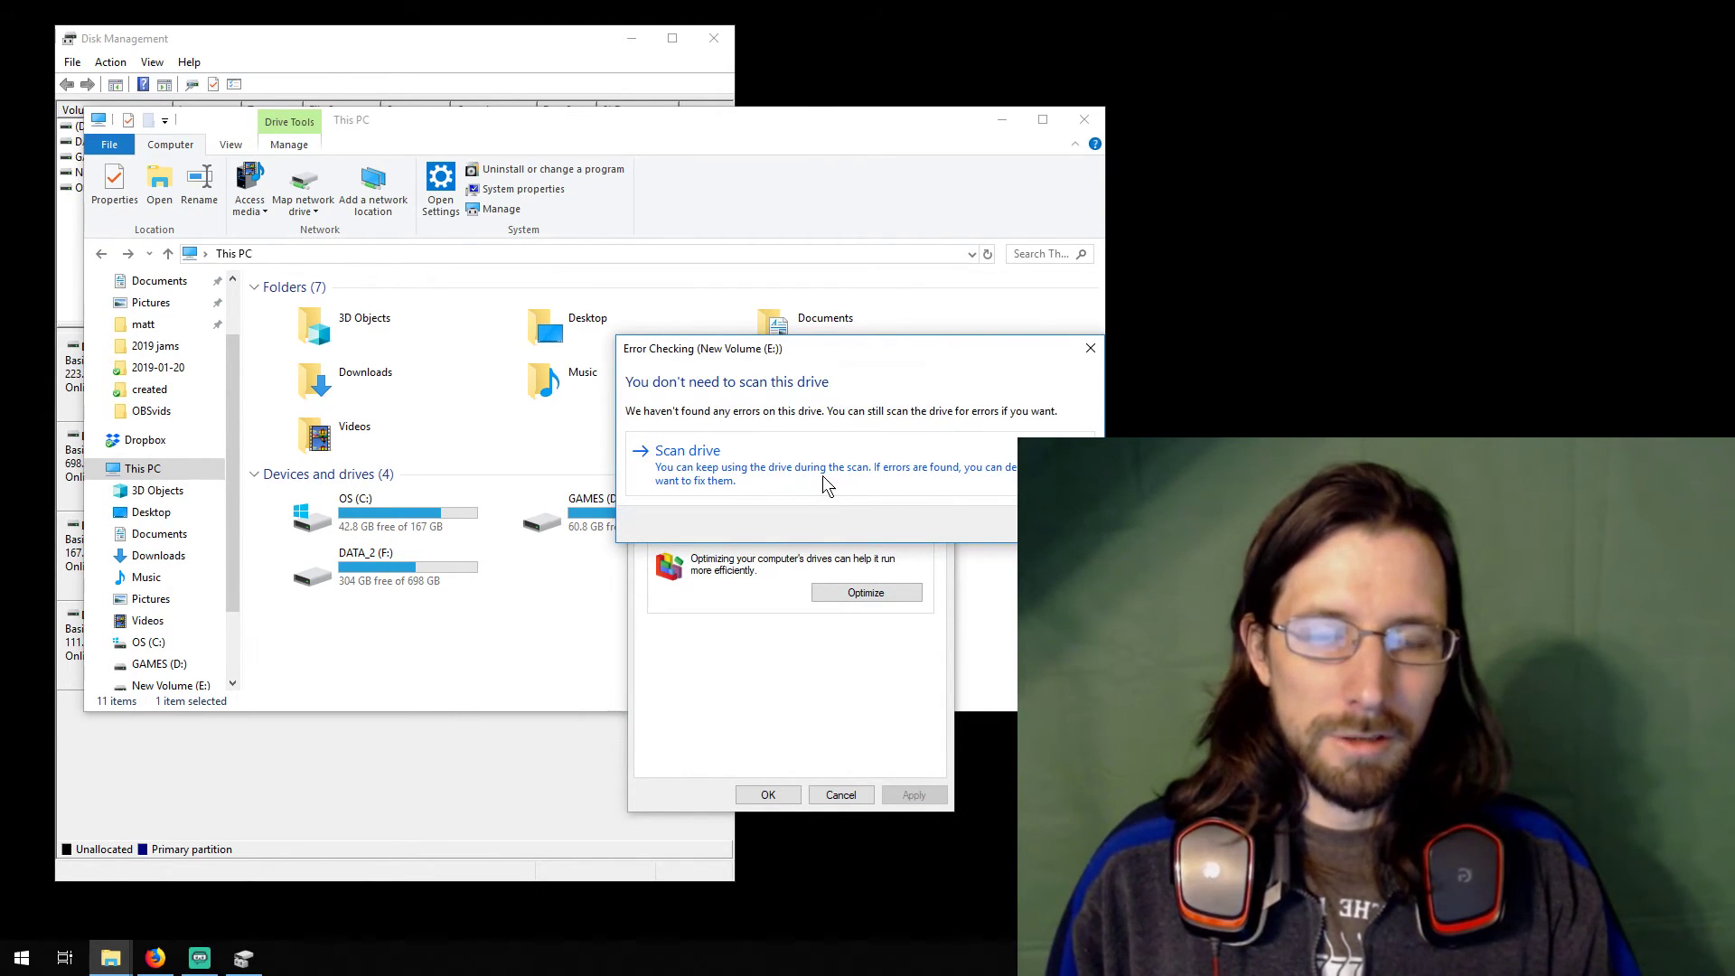
click(1055, 525)
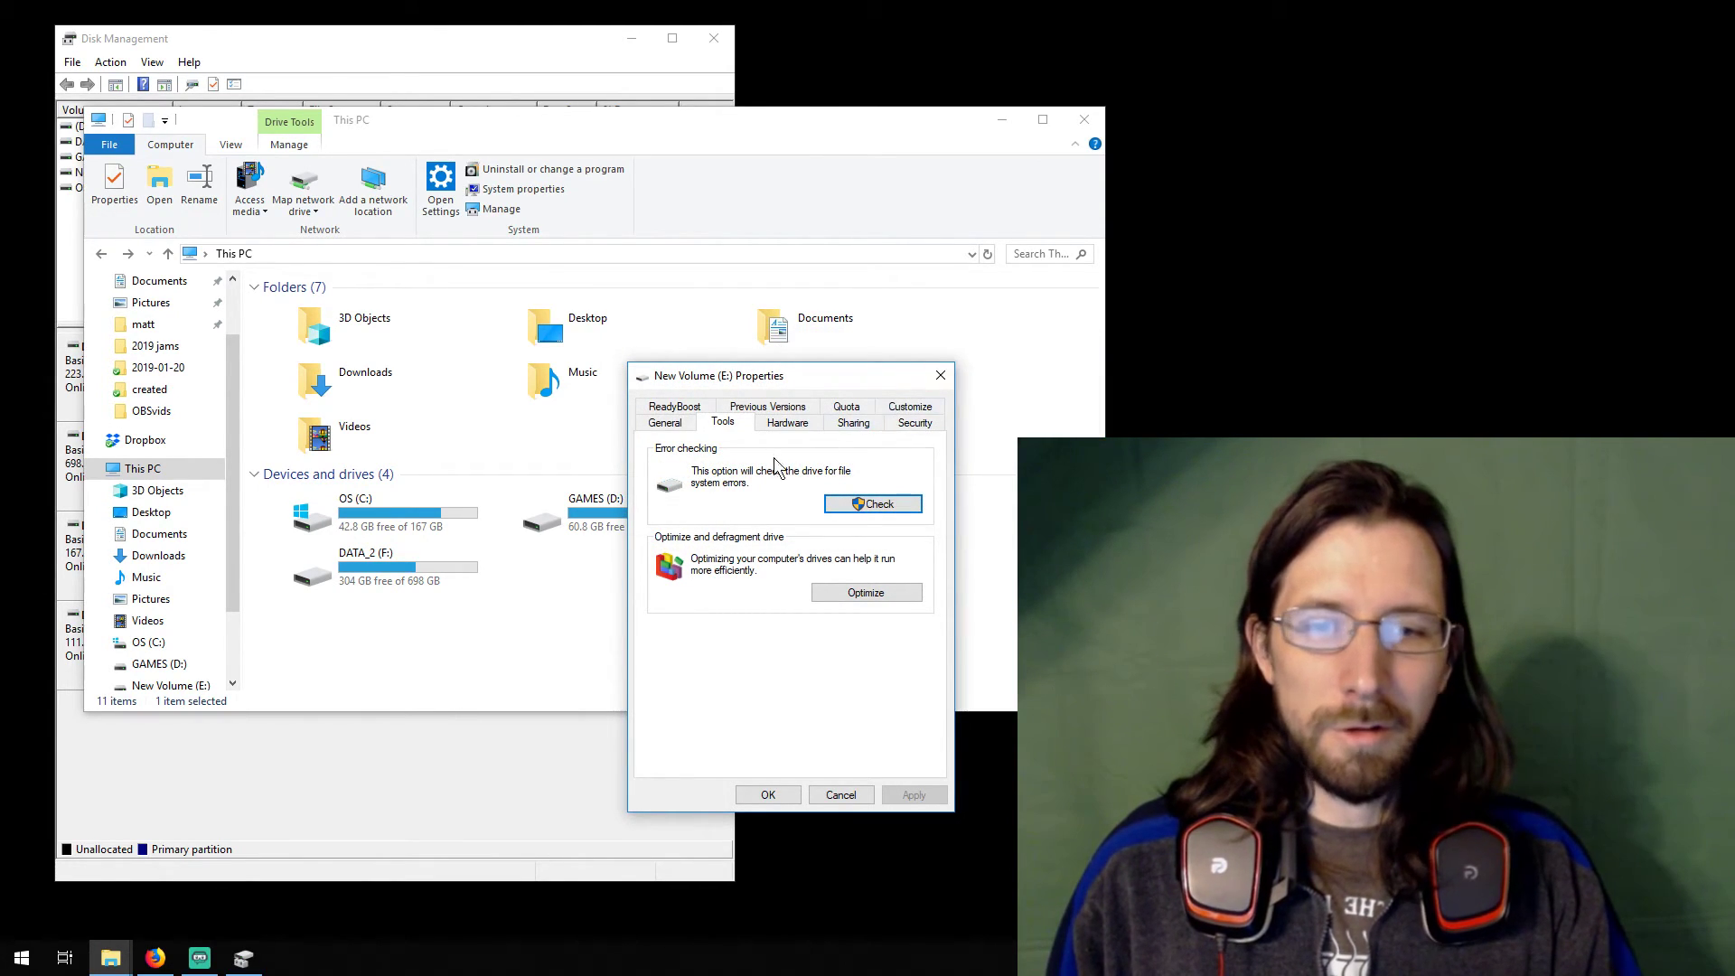
click(936, 384)
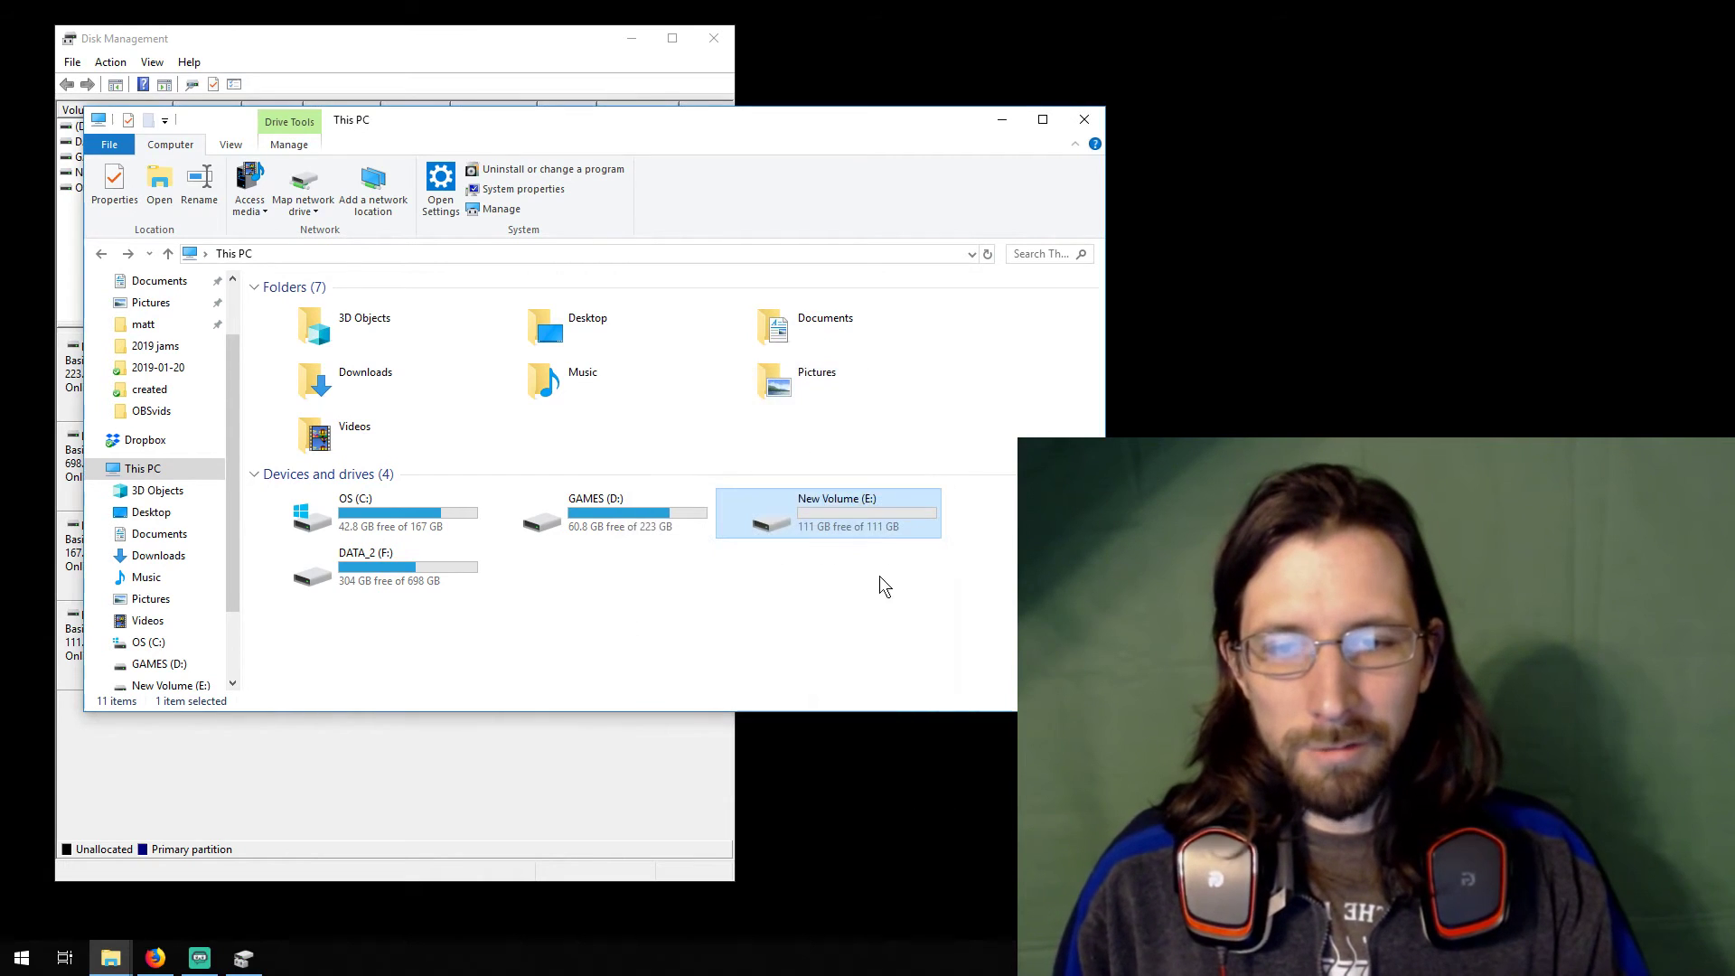
right_click(777, 529)
click(703, 631)
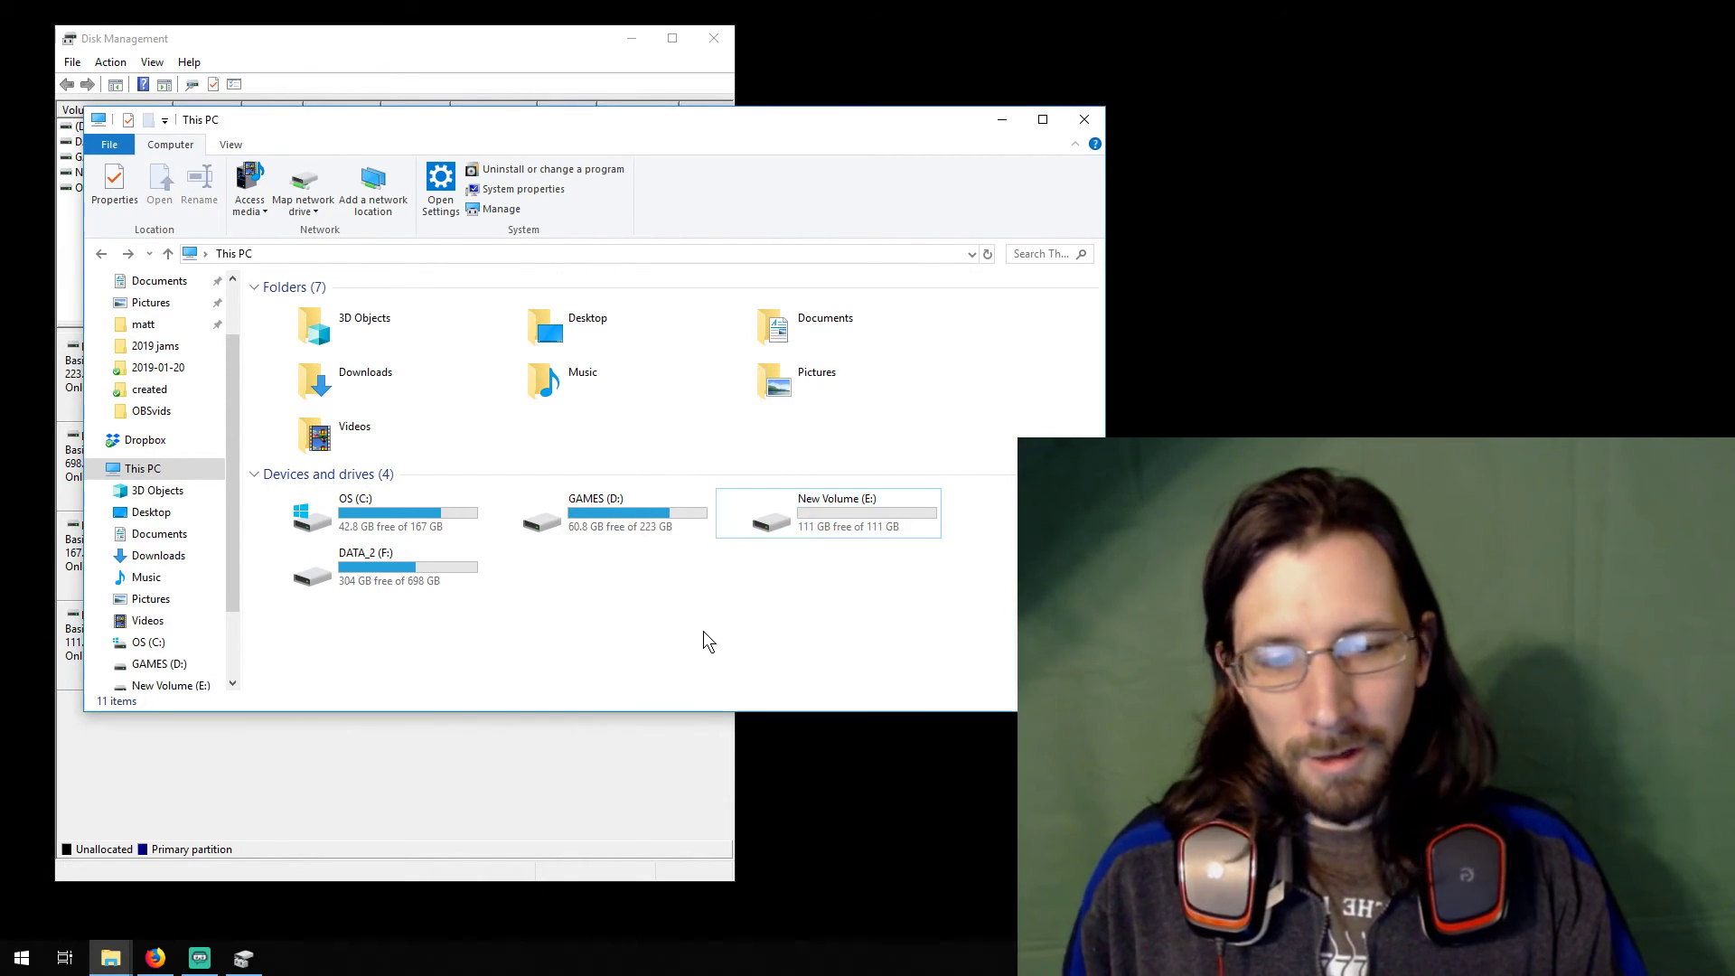